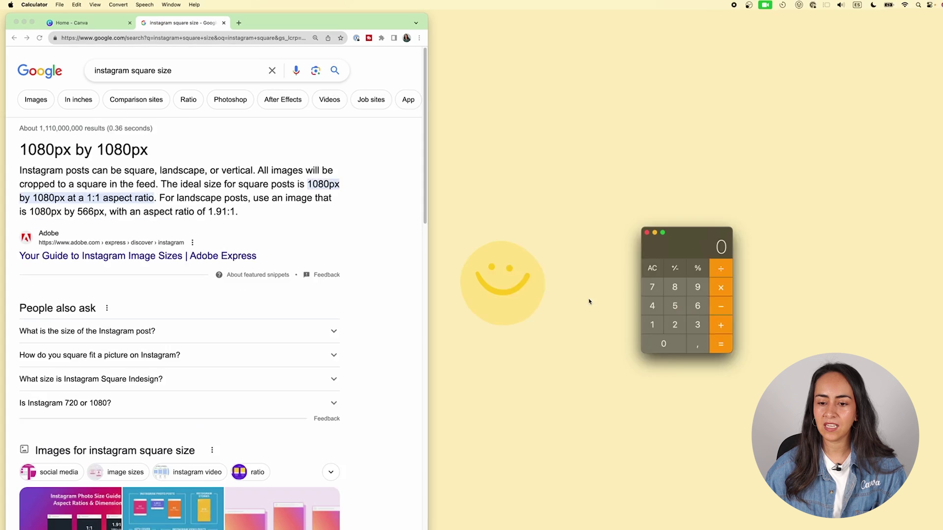
Calculate 1080 multiplied by 3 in Calculator to get the side length for a three-by-three grid of square posts.
{"action": "left_click", "coordinate": [564, 353]}
{"action": "left_click", "coordinate": [591, 401]}
{"action": "left_click", "coordinate": [609, 274]}
{"action": "key", "text": "0"}
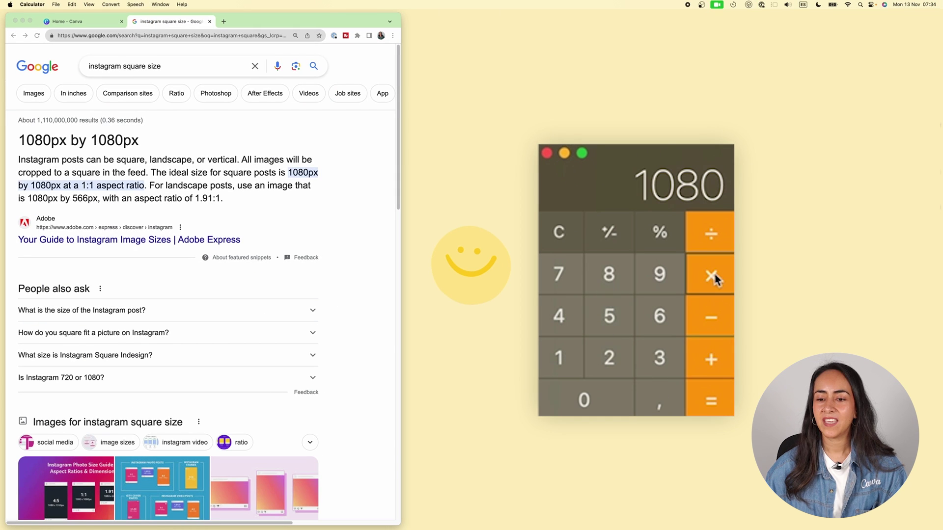
{"action": "left_click", "coordinate": [661, 357]}
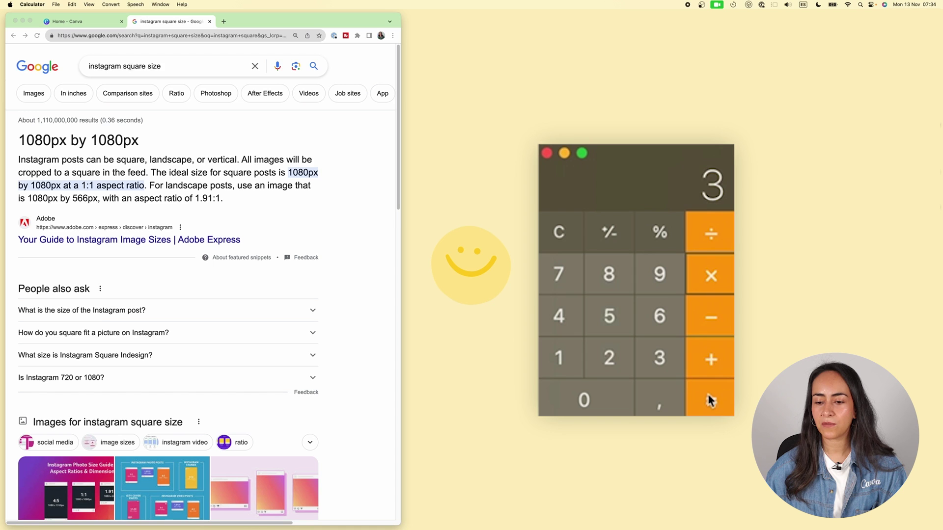
{"action": "left_click", "coordinate": [710, 400]}
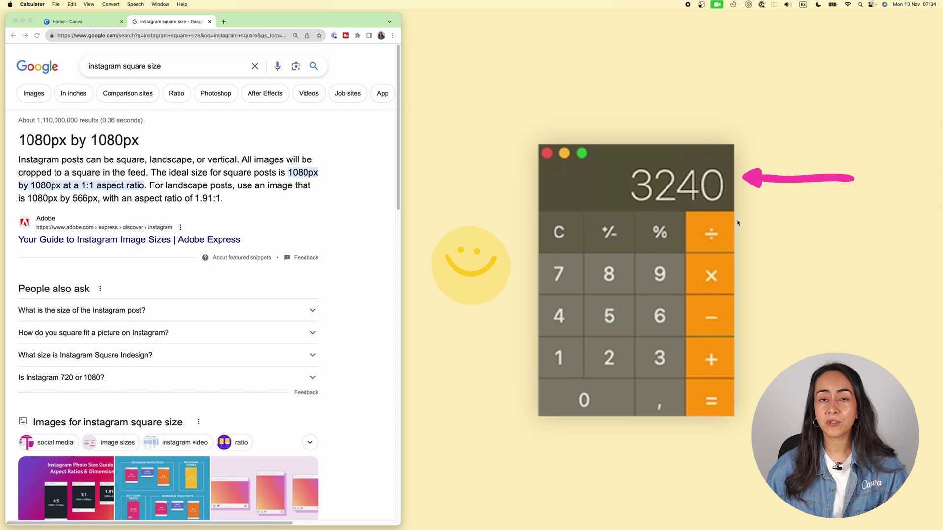
Close the Google results, switch to Canva's home page and create a custom-size design of 3240 × 3240 px.
{"action": "left_click", "coordinate": [210, 22]}
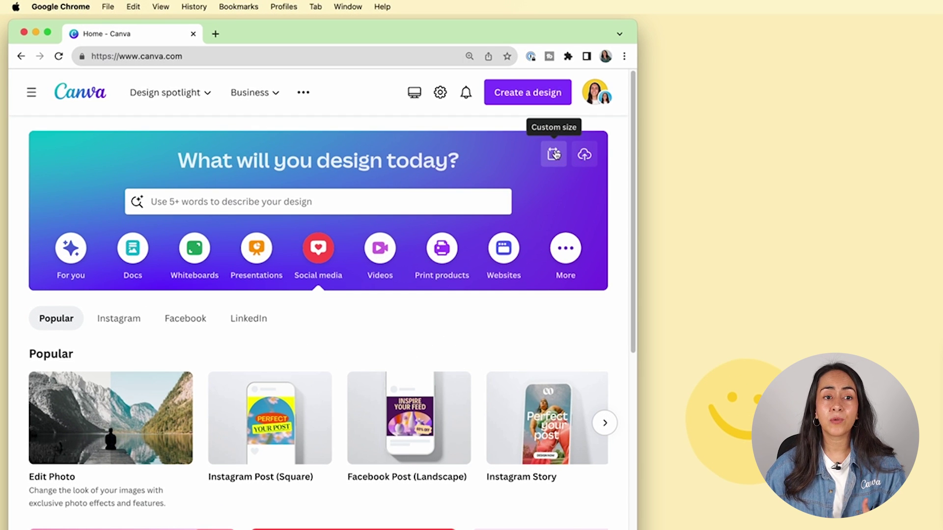
{"action": "left_click", "coordinate": [545, 100]}
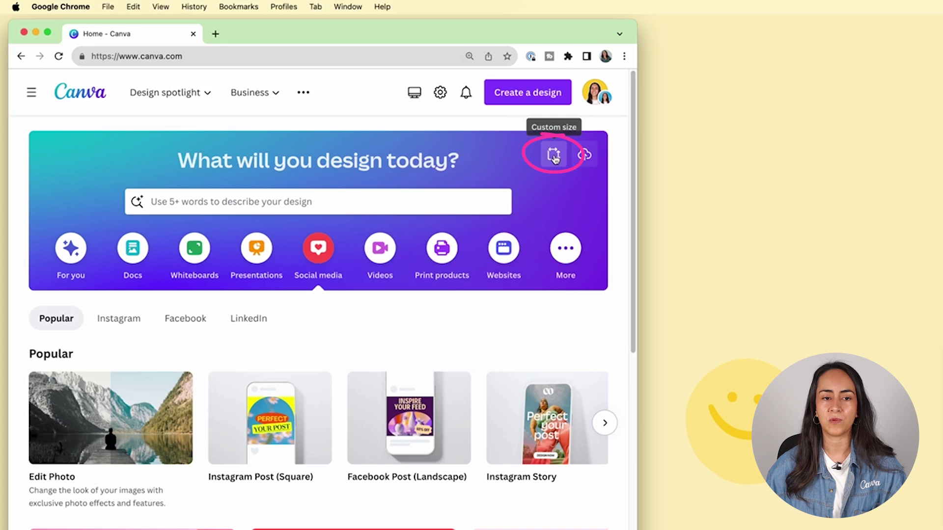
{"action": "left_click", "coordinate": [554, 157]}
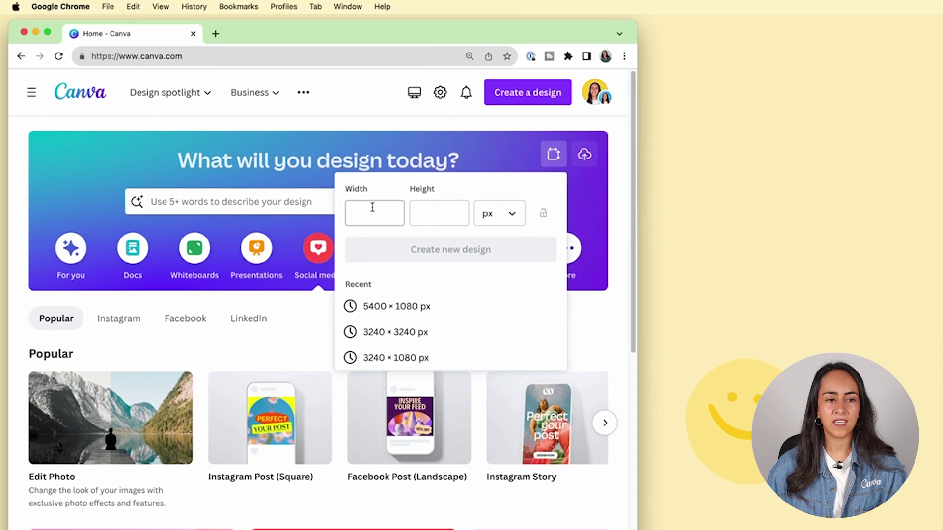
{"action": "left_click", "coordinate": [6, 156]}
{"action": "type", "text": "3240"}
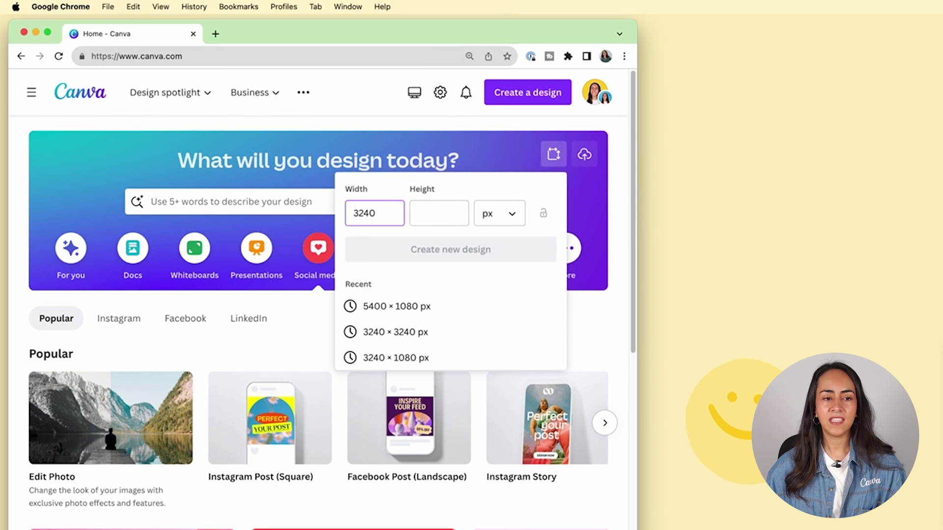
{"action": "left_click", "coordinate": [445, 212]}
{"action": "type", "text": "32"}
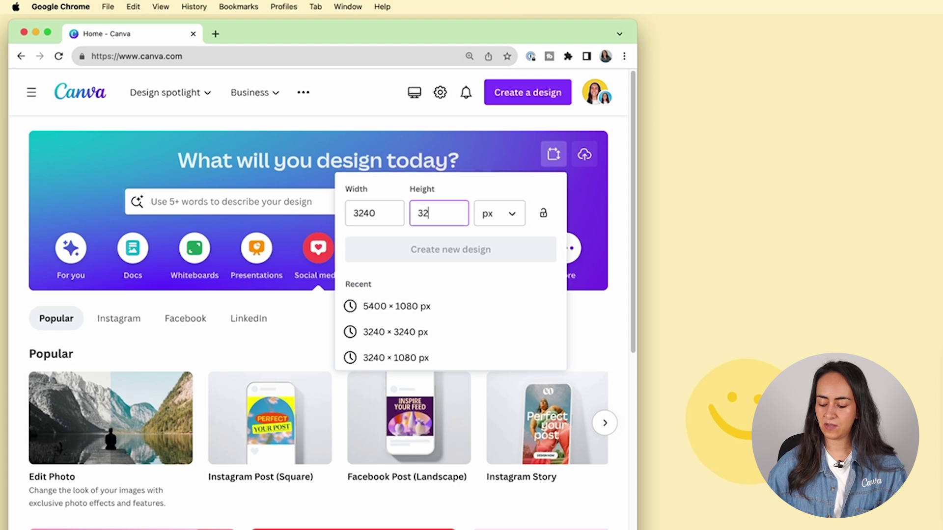
{"action": "type", "text": "40"}
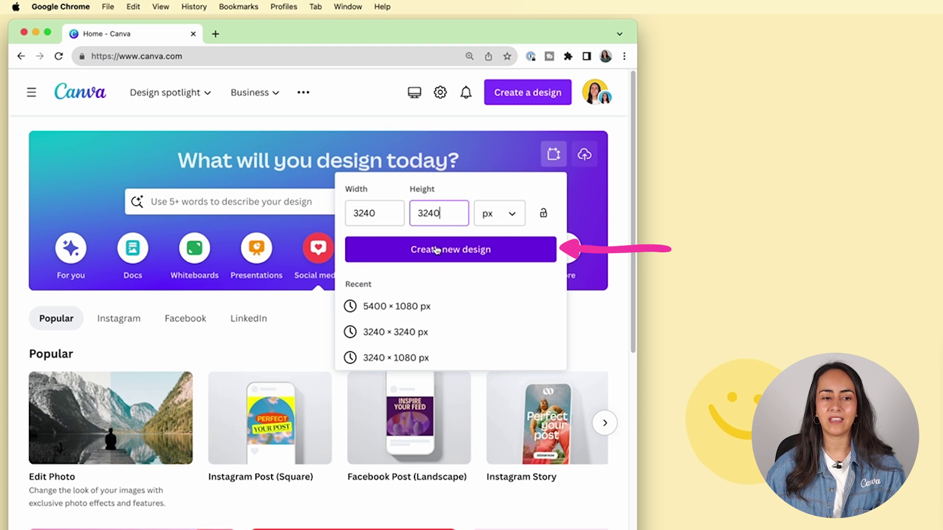
{"action": "left_click", "coordinate": [421, 251]}
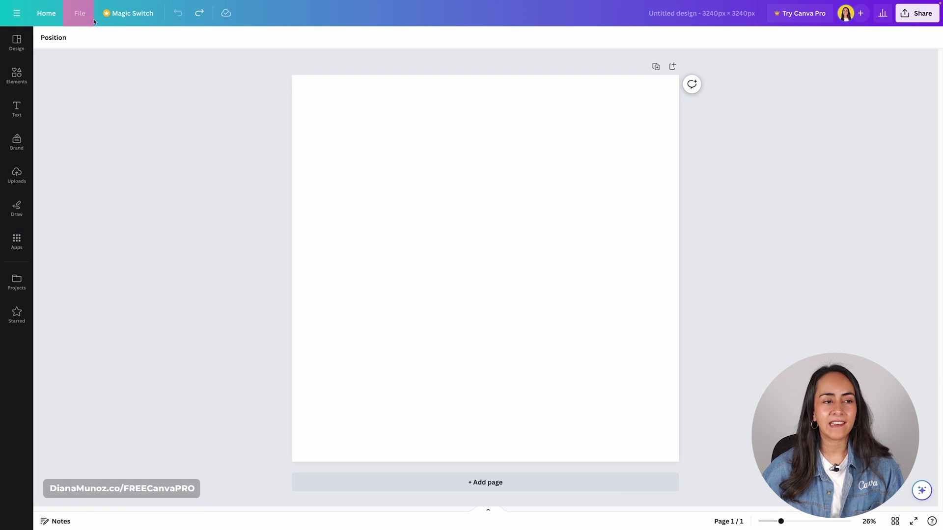
Start adding guides to the blank page using a custom layout with 3 columns.
{"action": "left_click", "coordinate": [83, 14]}
{"action": "mouse_move", "coordinate": [147, 121]}
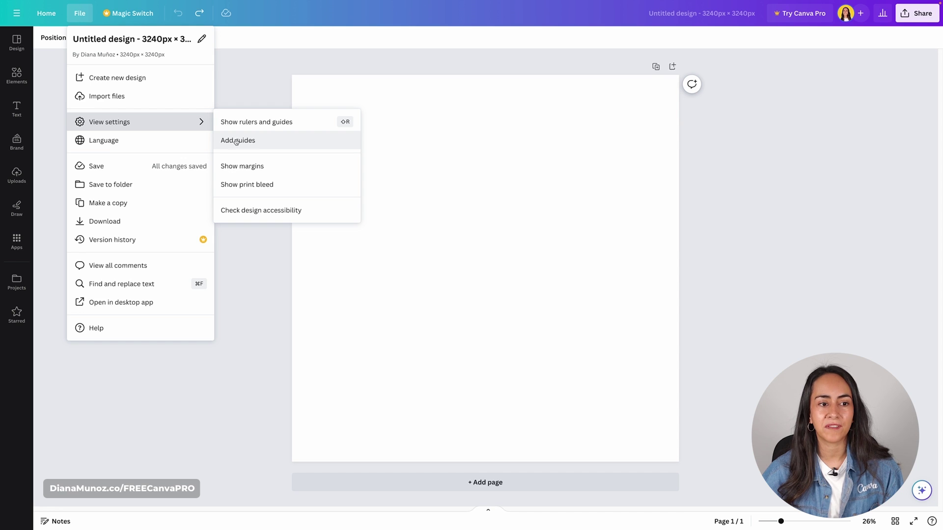
{"action": "left_click", "coordinate": [249, 142]}
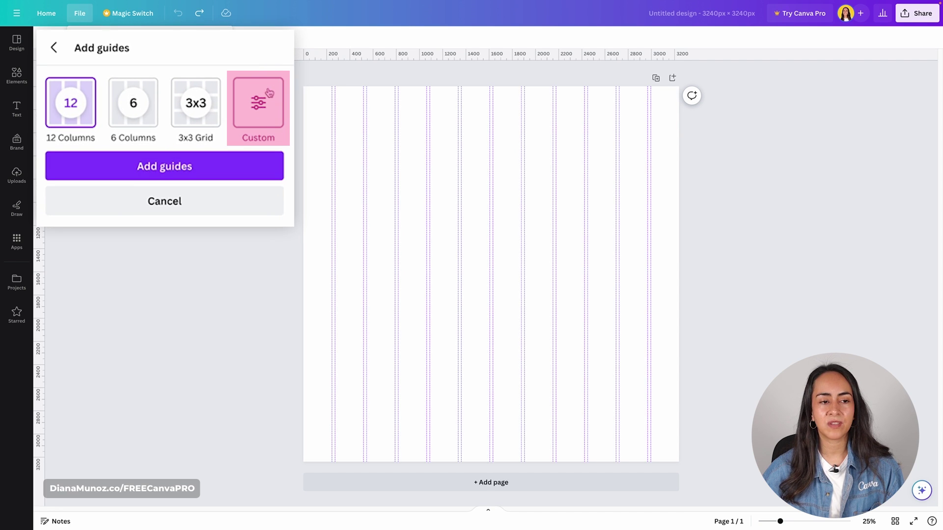
{"action": "left_click", "coordinate": [267, 110]}
{"action": "left_click", "coordinate": [80, 184]}
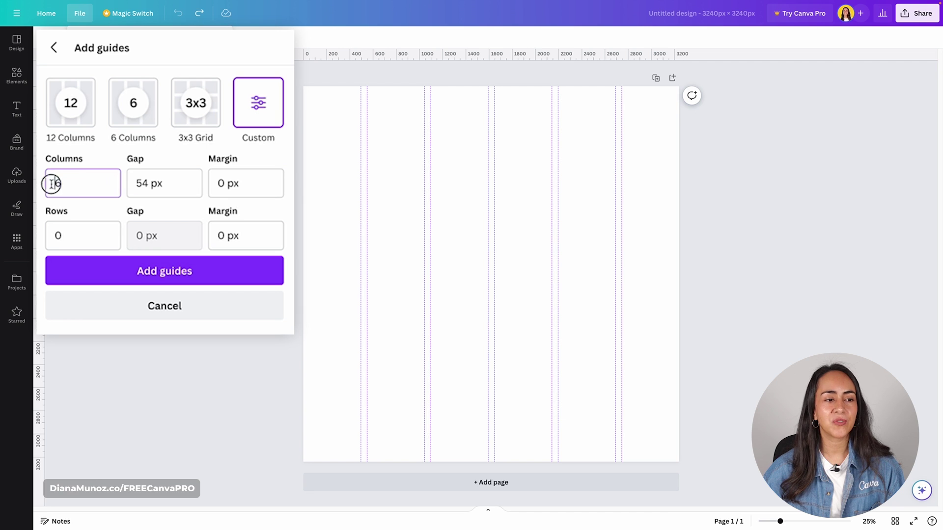
{"action": "left_click_drag", "start_coordinate": [80, 185], "coordinate": [52, 184]}
{"action": "type", "text": "3"}
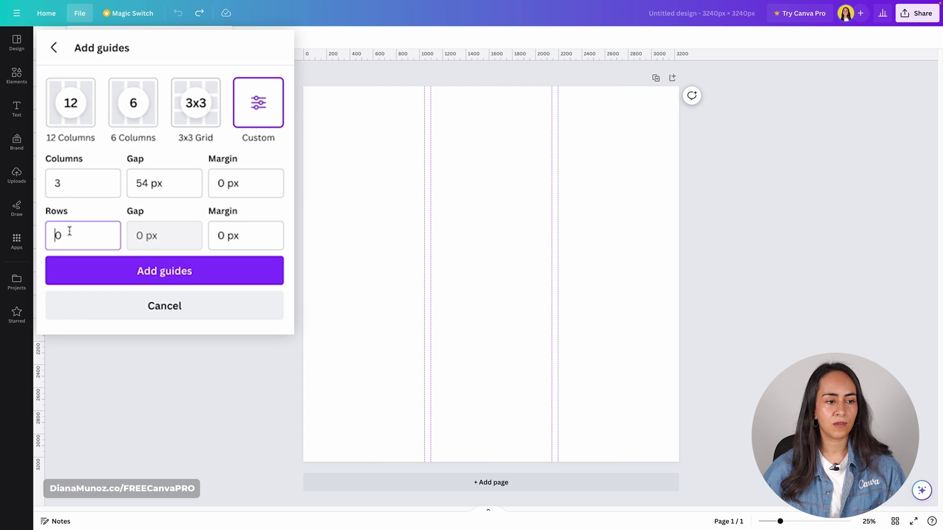
Set the custom guides to 3 rows with a column gap of 0 px and add them to the page.
{"action": "left_click", "coordinate": [58, 235]}
{"action": "left_click_drag", "start_coordinate": [147, 183], "coordinate": [123, 183]}
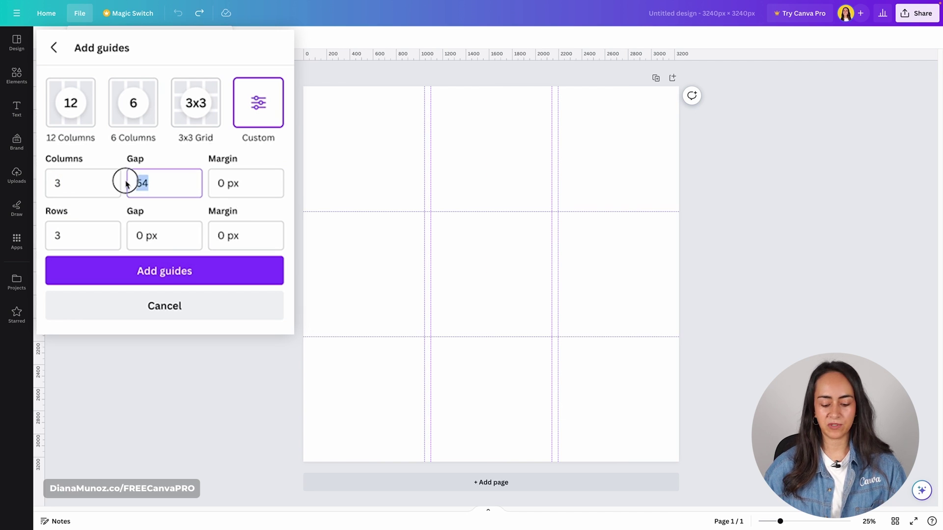
{"action": "type", "text": "0"}
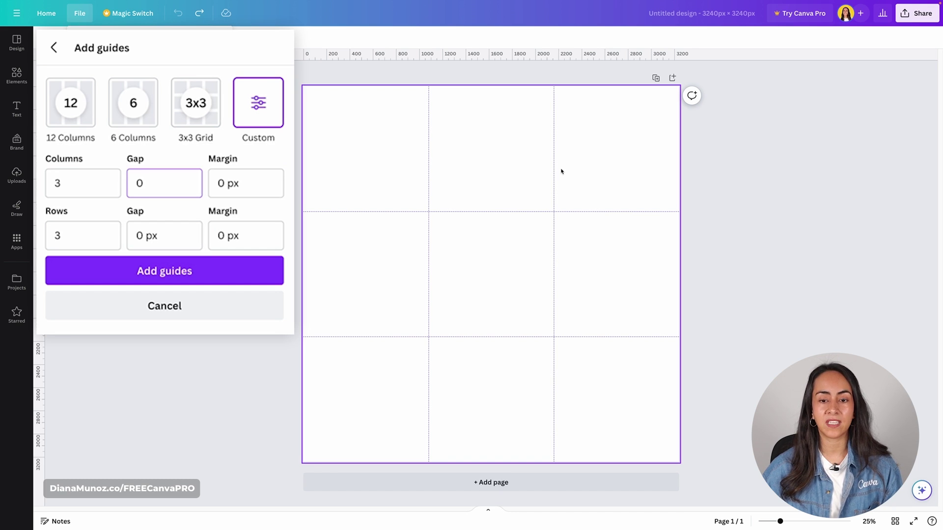
{"action": "left_click", "coordinate": [195, 102]}
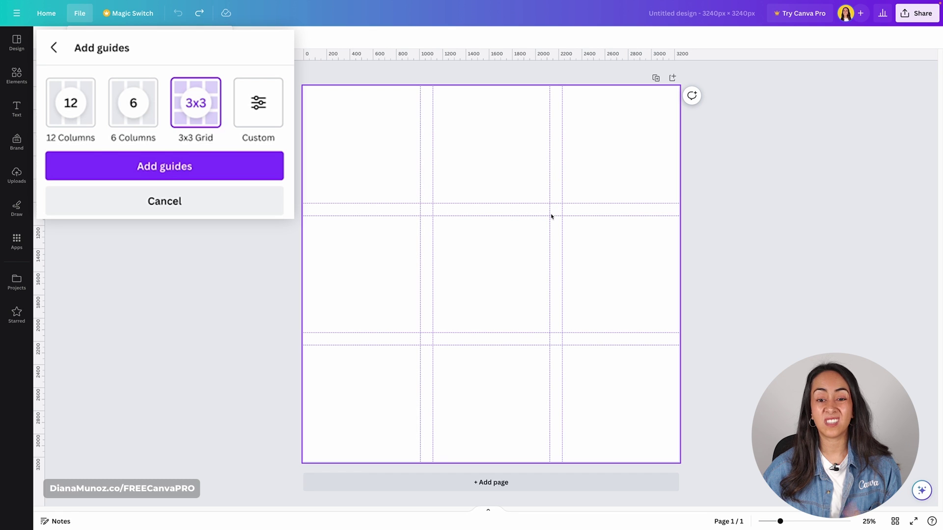
{"action": "left_click", "coordinate": [254, 101]}
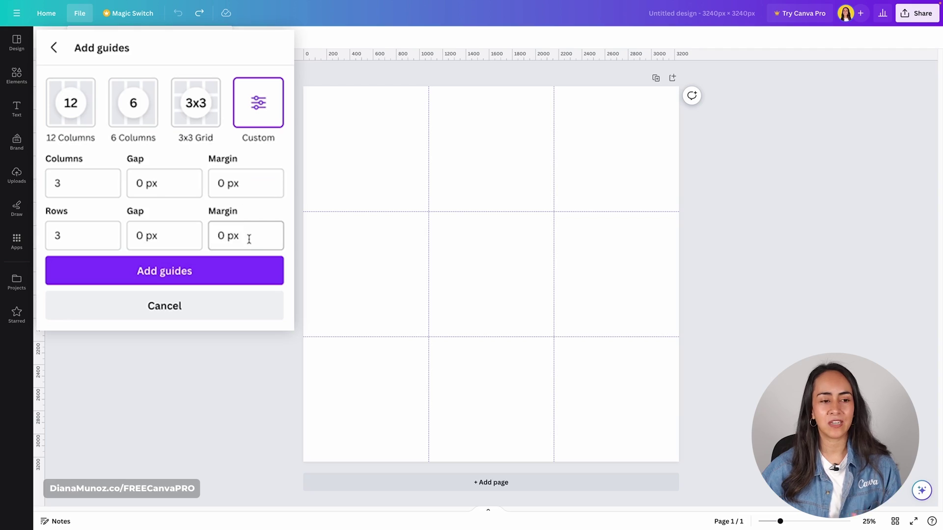
{"action": "left_click", "coordinate": [180, 271]}
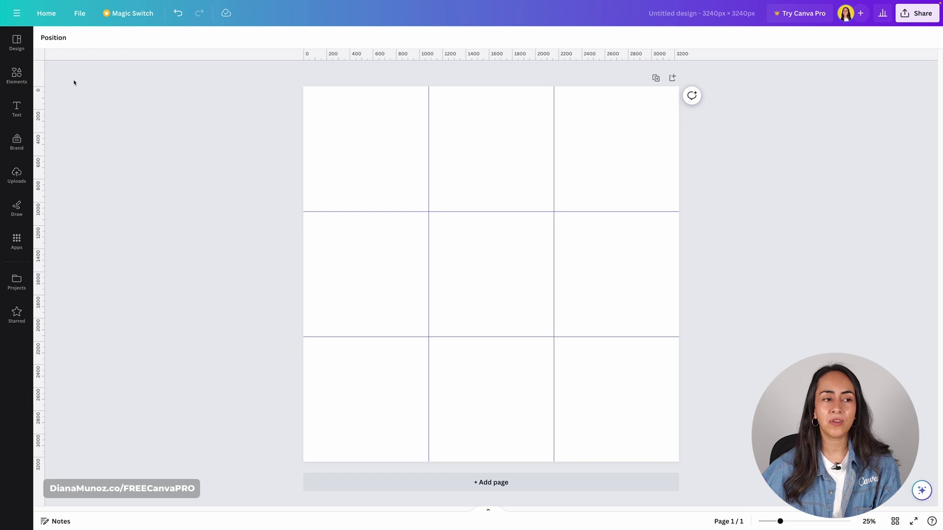
Search the templates for organicflowerskincare and apply the "Don't underestimate the power of a good skincare routine" flower template to the page.
{"action": "left_click", "coordinate": [20, 31]}
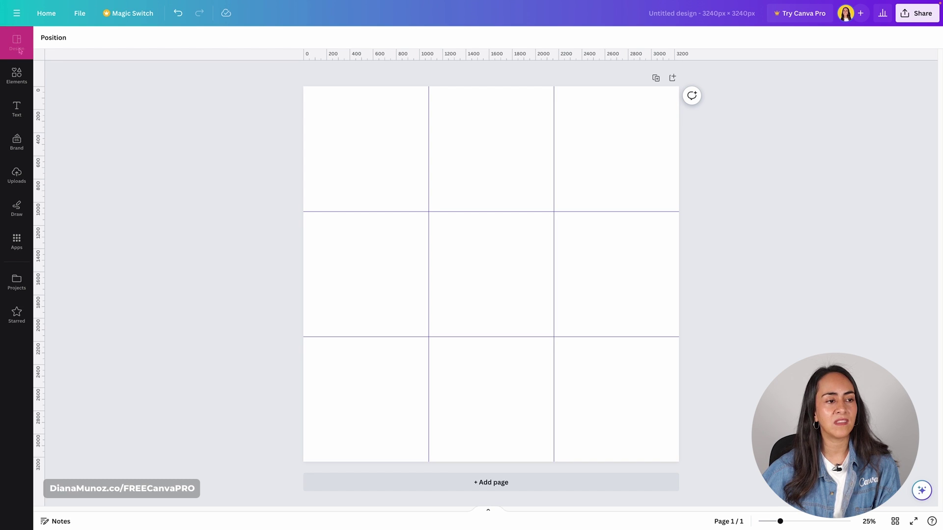
{"action": "left_click", "coordinate": [68, 63]}
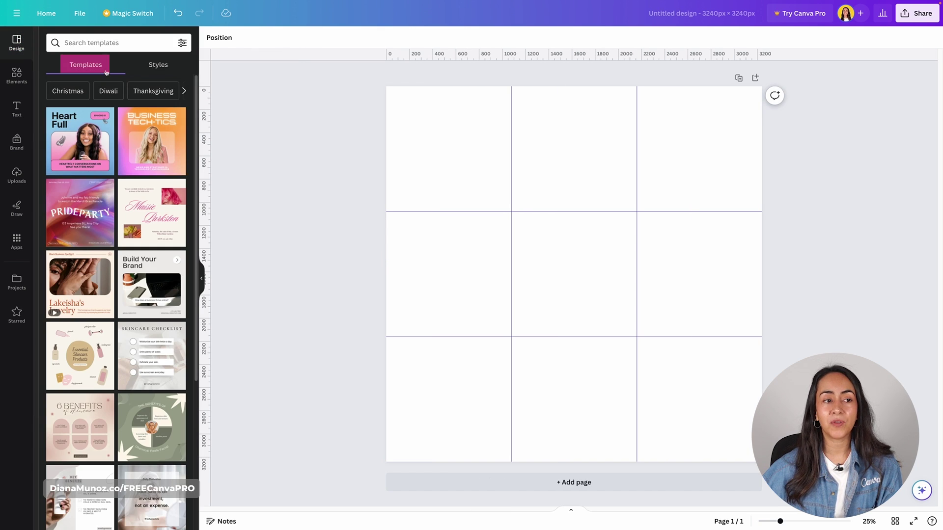
{"action": "scroll", "coordinate": [68, 136], "scroll_direction": "down", "scroll_amount": 5}
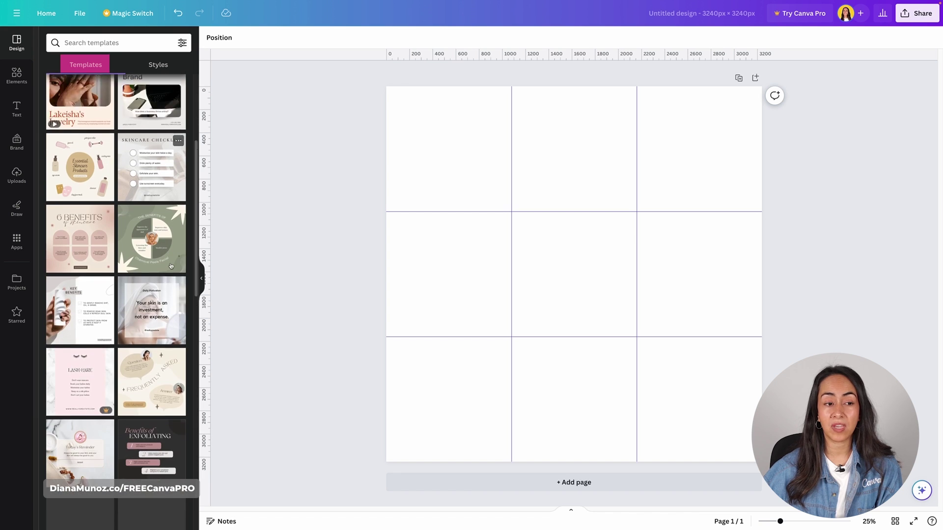
{"action": "scroll", "coordinate": [185, 309], "scroll_direction": "down", "scroll_amount": 3}
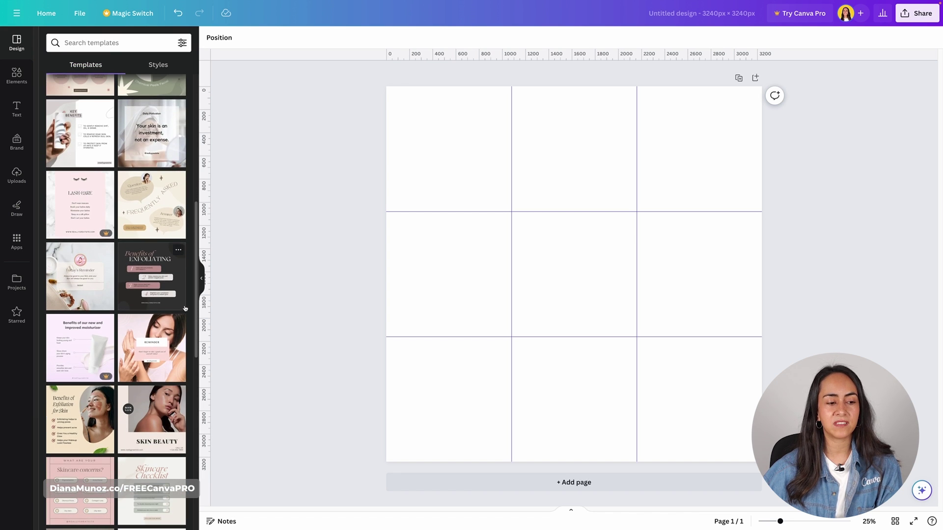
{"action": "scroll", "coordinate": [158, 322], "scroll_direction": "up", "scroll_amount": 10}
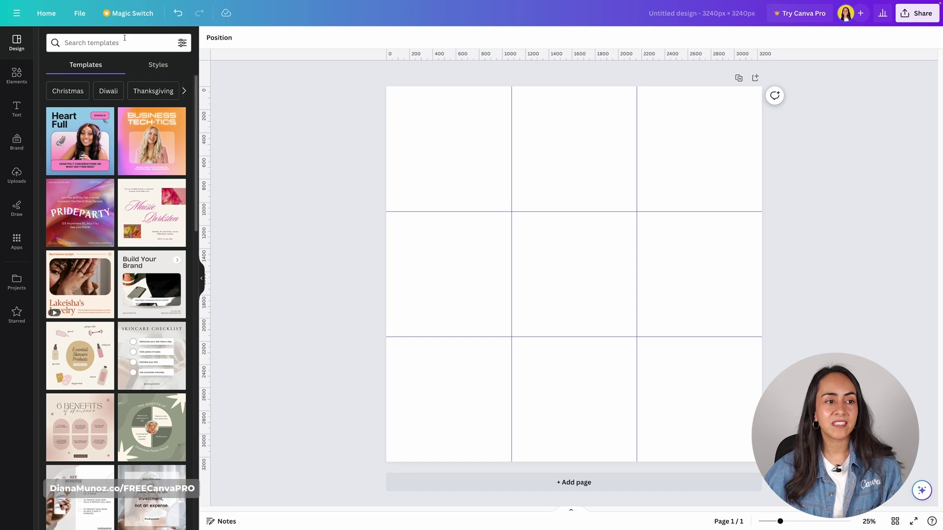
{"action": "left_click", "coordinate": [88, 42]}
{"action": "type", "text": "organicflowerskincare"}
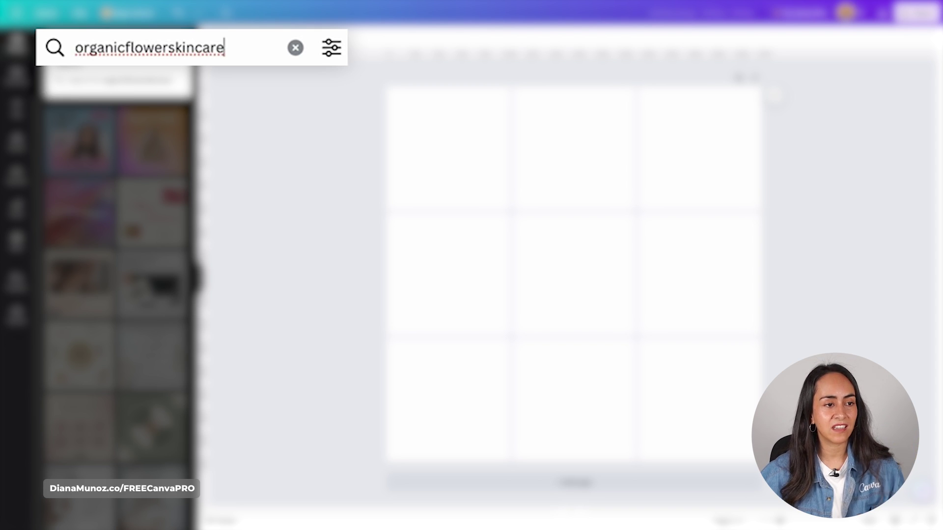
{"action": "key", "text": "Return"}
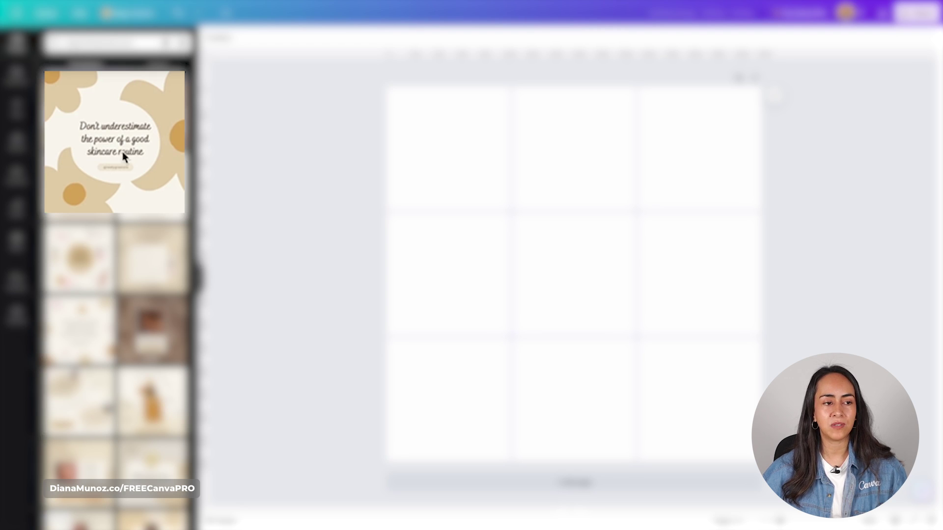
{"action": "left_click", "coordinate": [123, 130]}
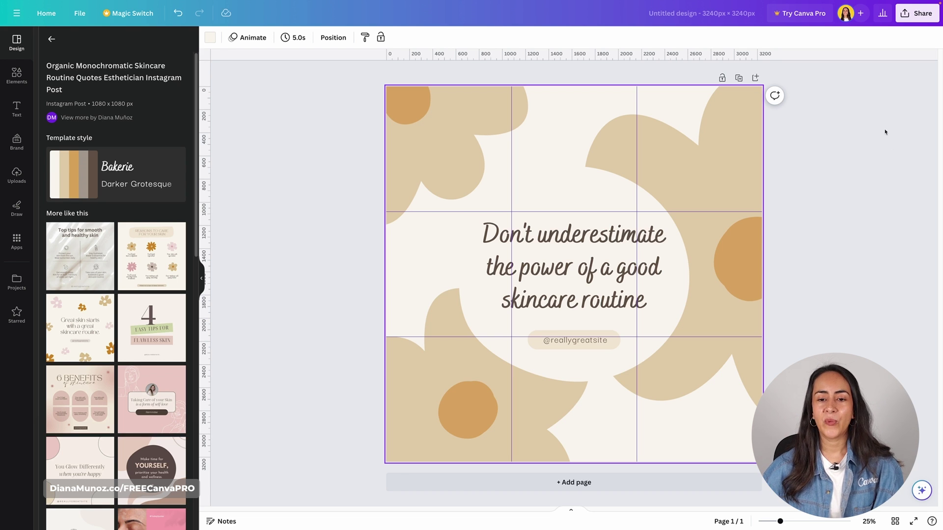
Select all the template's elements, scale them down together to about 2500 px wide and centre them over the page's grid.
{"action": "left_click_drag", "start_coordinate": [879, 117], "coordinate": [418, 430]}
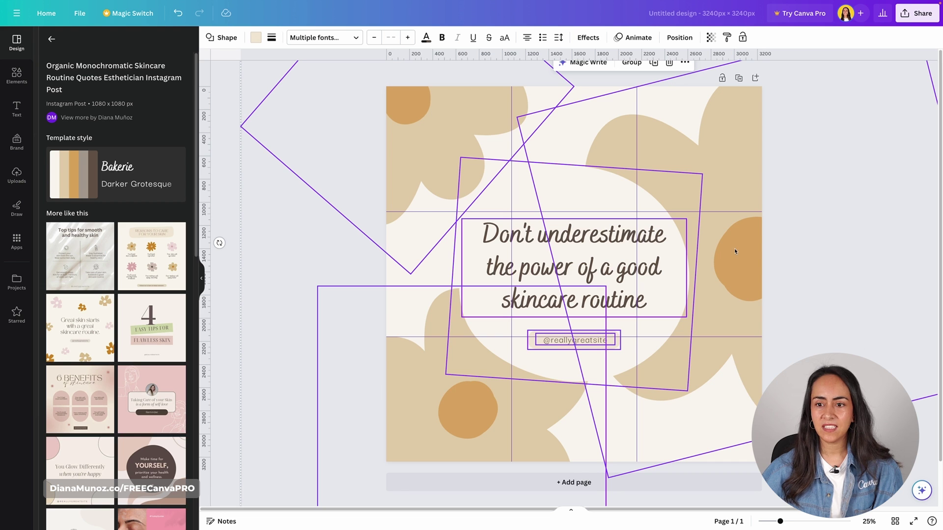
{"action": "left_click_drag", "start_coordinate": [780, 522], "coordinate": [765, 523]}
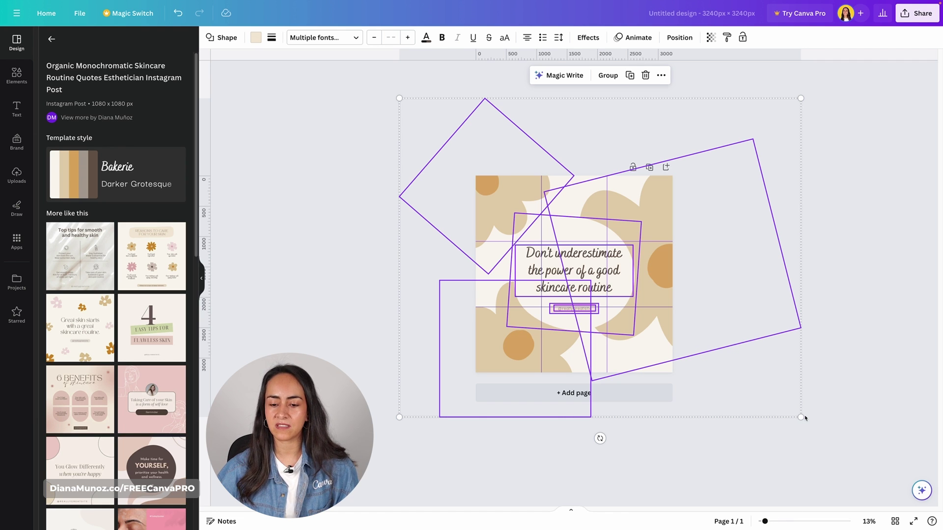
{"action": "left_click_drag", "start_coordinate": [807, 421], "coordinate": [606, 288]}
{"action": "left_click_drag", "start_coordinate": [576, 212], "coordinate": [638, 278]}
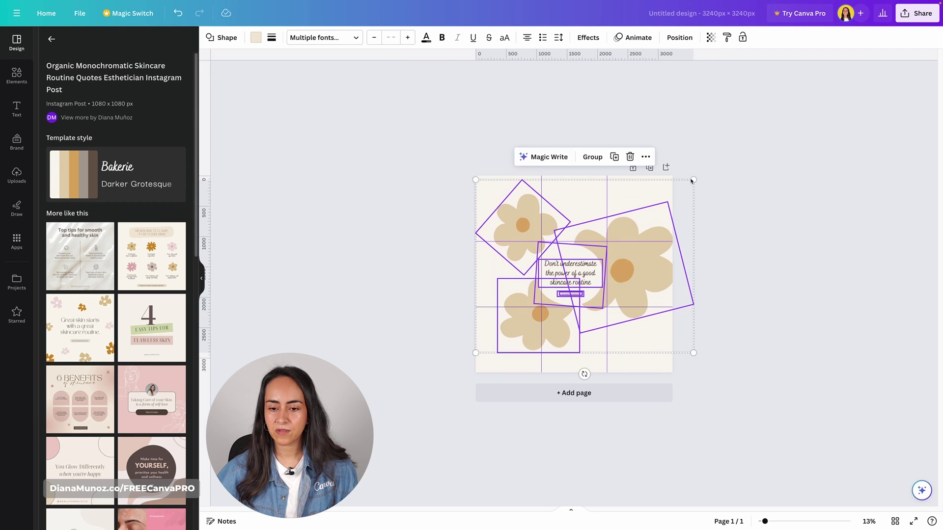
{"action": "left_click_drag", "start_coordinate": [677, 186], "coordinate": [629, 234]}
{"action": "left_click_drag", "start_coordinate": [588, 278], "coordinate": [615, 255]}
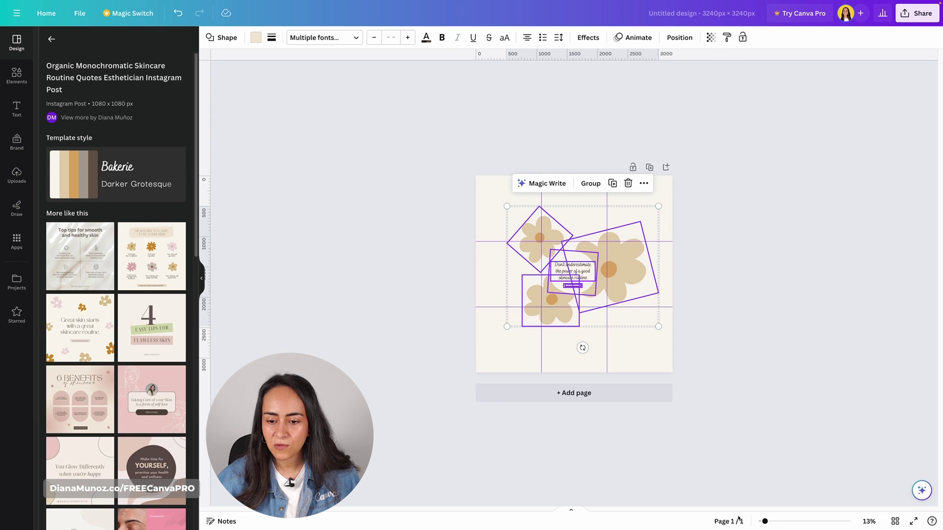
{"action": "left_click_drag", "start_coordinate": [765, 521], "coordinate": [788, 521]}
{"action": "left_click", "coordinate": [835, 263]}
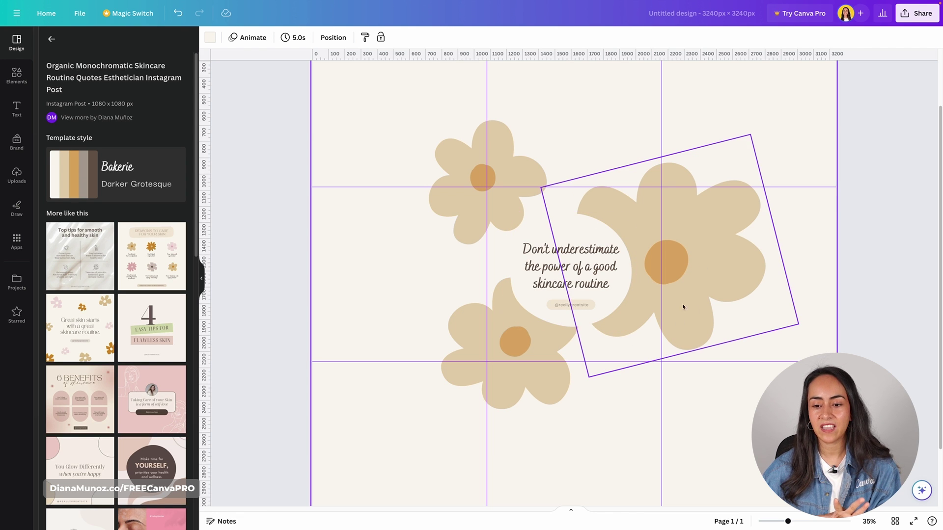
{"action": "scroll", "coordinate": [833, 299], "scroll_direction": "up", "scroll_amount": 1}
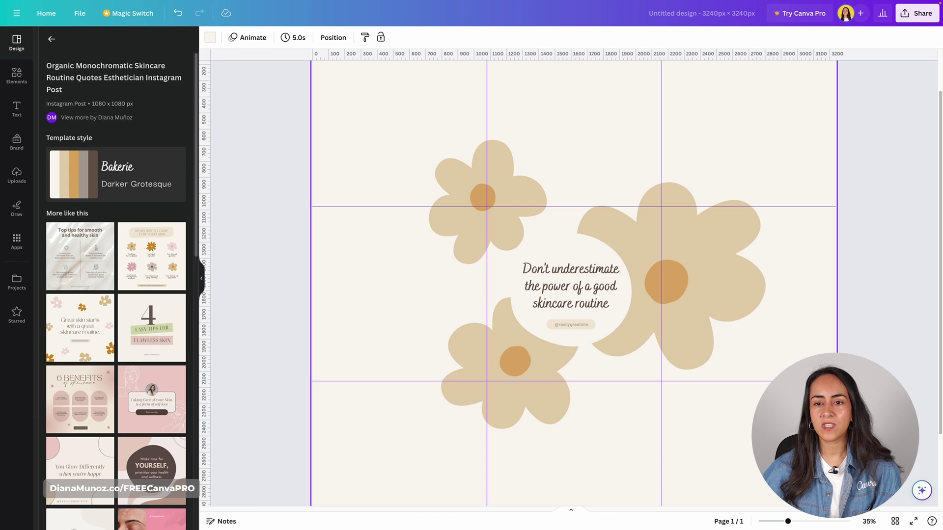
{"action": "left_click_drag", "start_coordinate": [787, 521], "coordinate": [776, 521]}
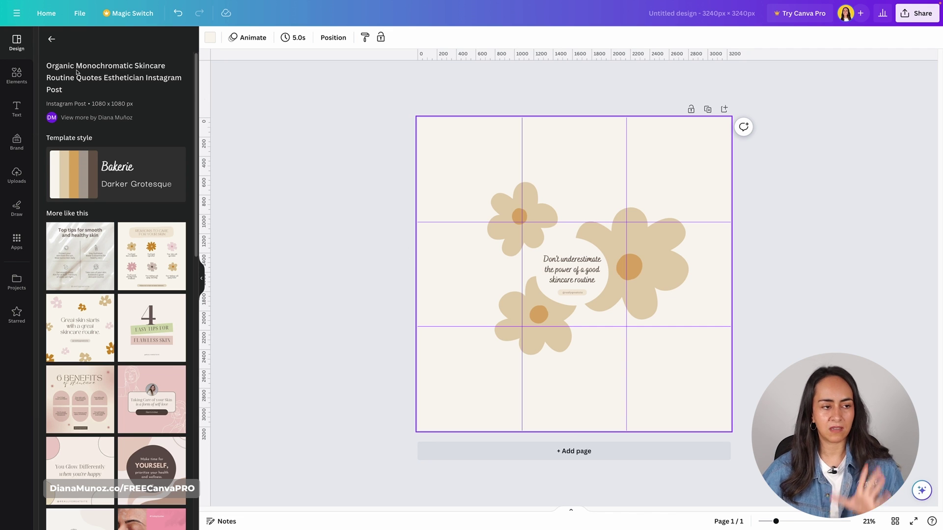
Try applying the "Reasons to care for your skin" template over the flower layout on page 1 and undo it.
{"action": "left_click", "coordinate": [51, 38]}
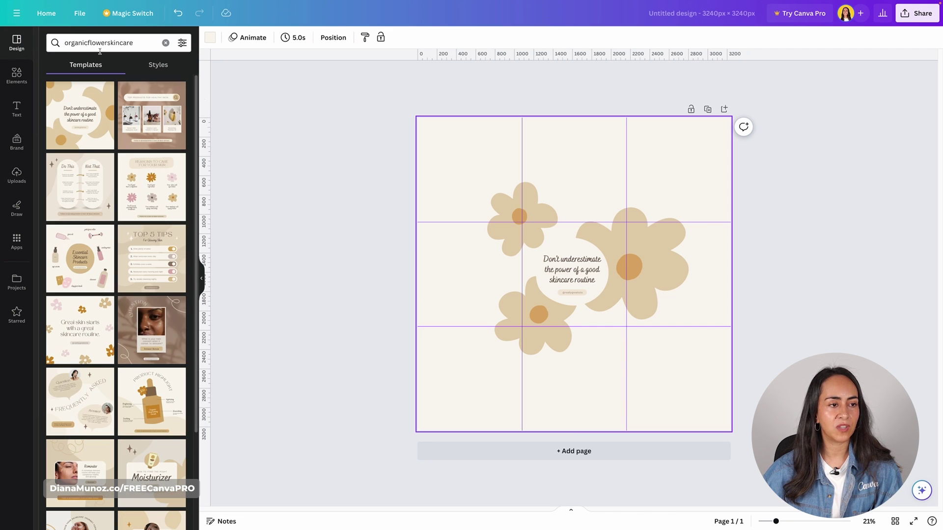
{"action": "mouse_move", "coordinate": [159, 167]}
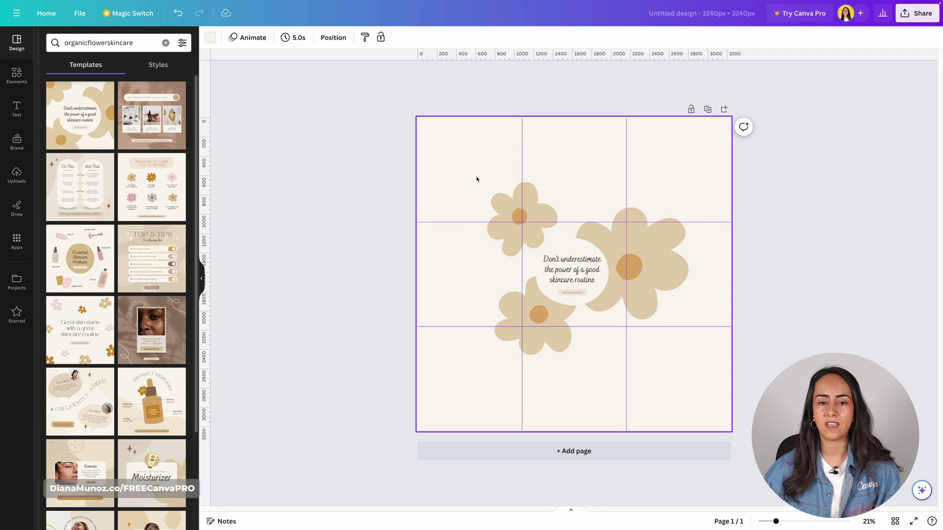
{"action": "left_click", "coordinate": [158, 186]}
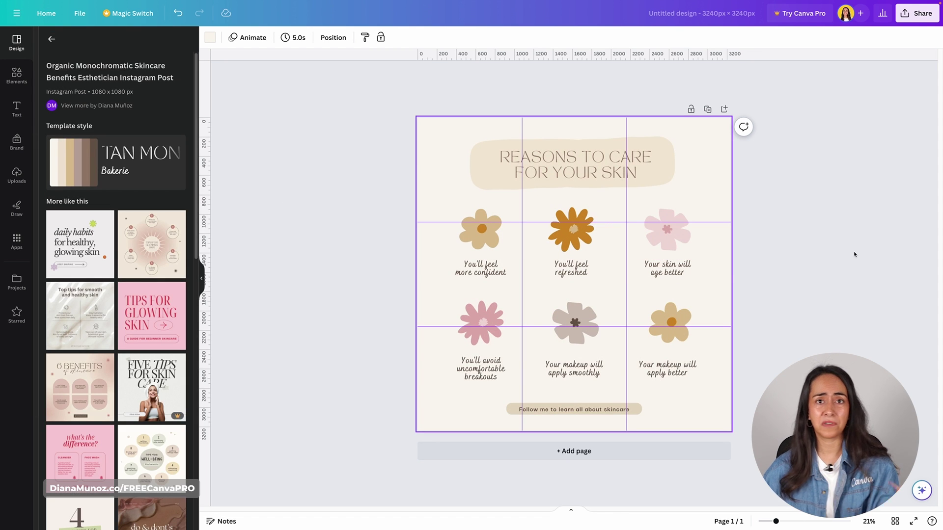
{"action": "left_click", "coordinate": [178, 13]}
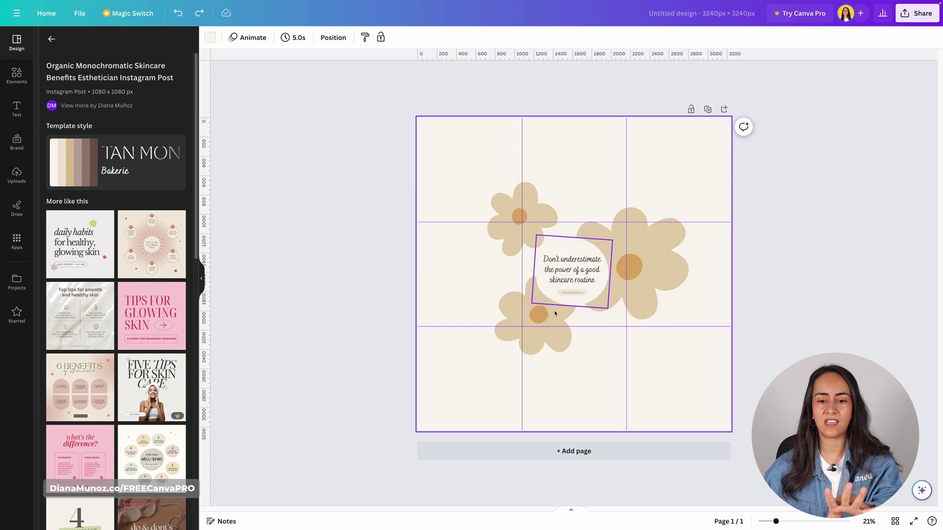
Add a second page and apply the "Reasons to care for your skin" template to it.
{"action": "left_click", "coordinate": [52, 38]}
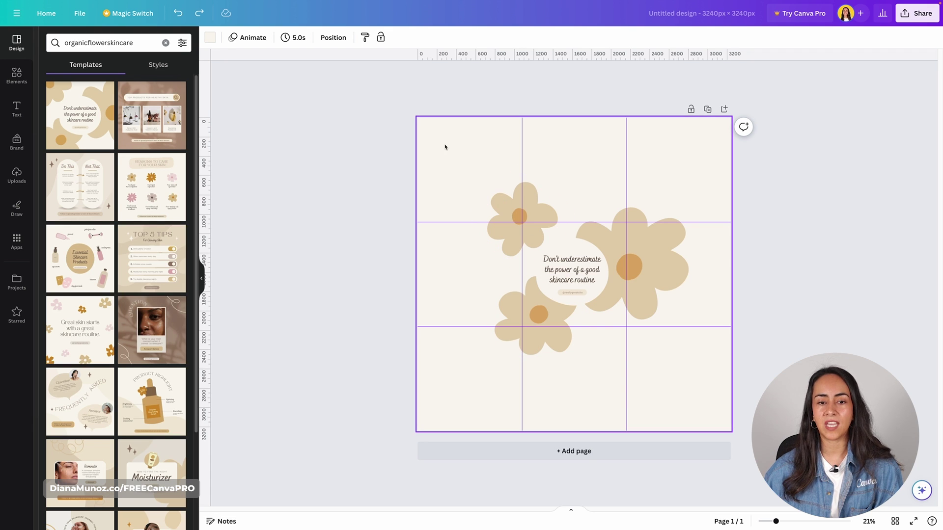
{"action": "left_click", "coordinate": [585, 455]}
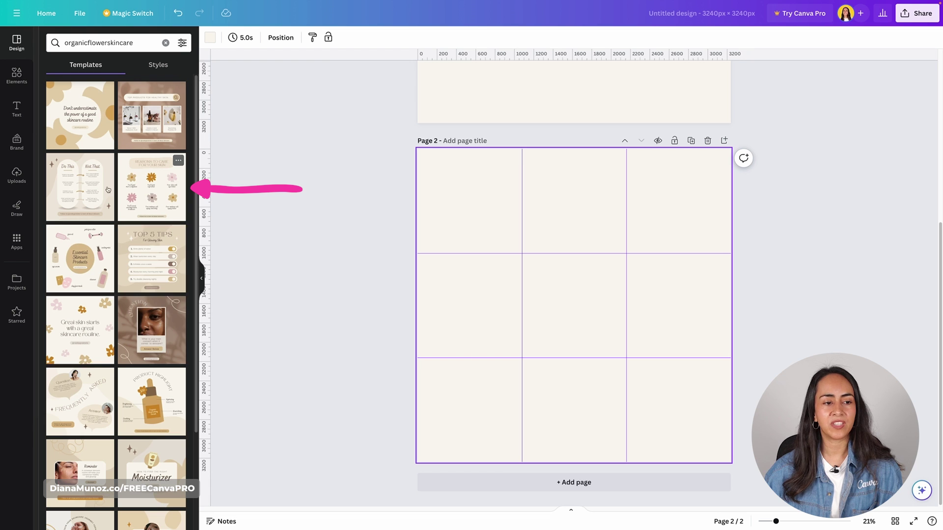
{"action": "left_click", "coordinate": [168, 184]}
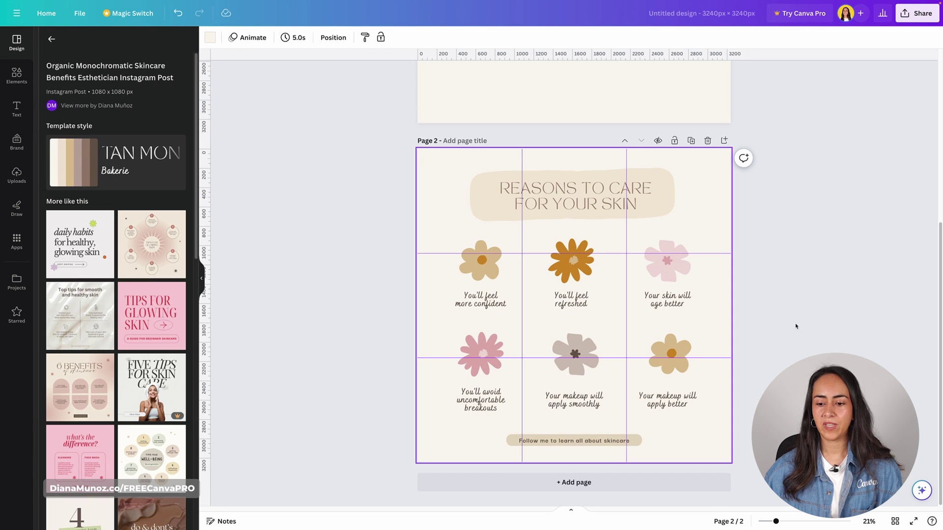
Scale all the "Reasons to care for your skin" elements down together to about 700 px wide and move them into page 1's top-middle grid cell.
{"action": "left_click_drag", "start_coordinate": [747, 458], "coordinate": [442, 167]}
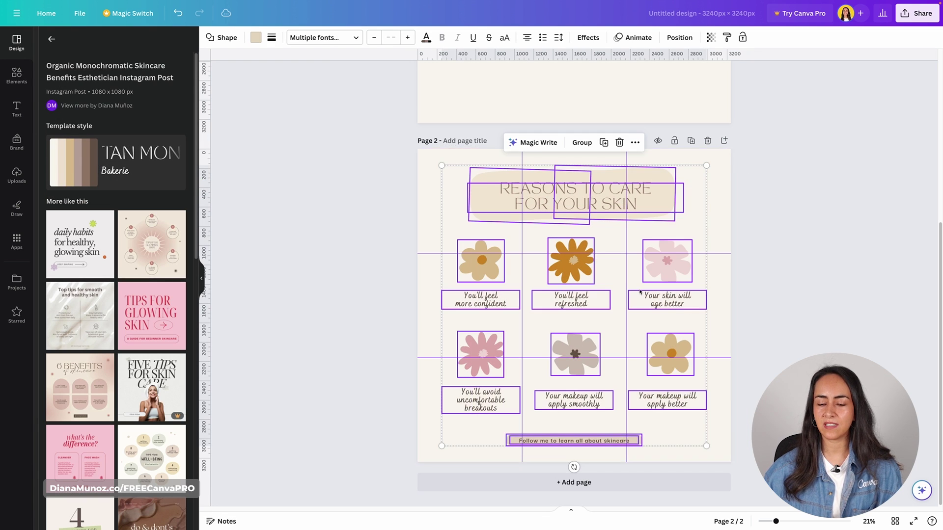
{"action": "left_click_drag", "start_coordinate": [706, 446], "coordinate": [477, 262]}
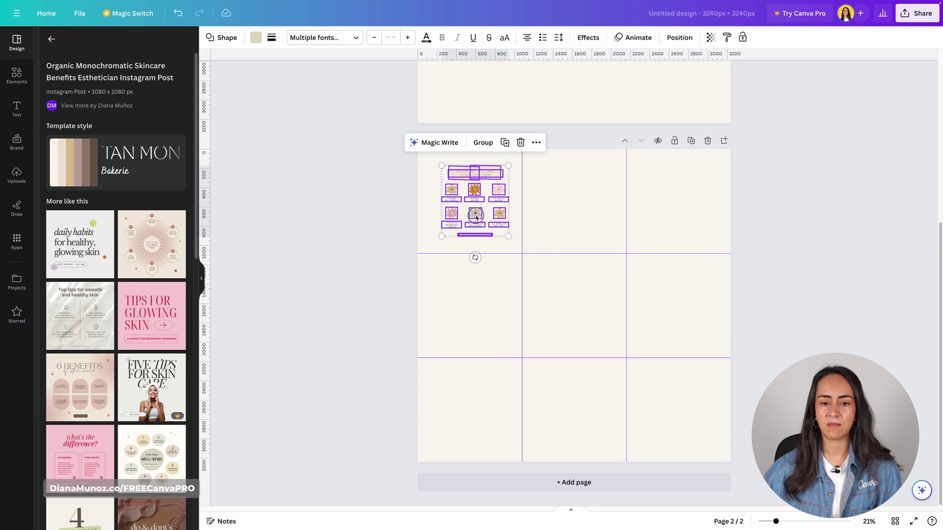
{"action": "left_click_drag", "start_coordinate": [476, 216], "coordinate": [472, 216]}
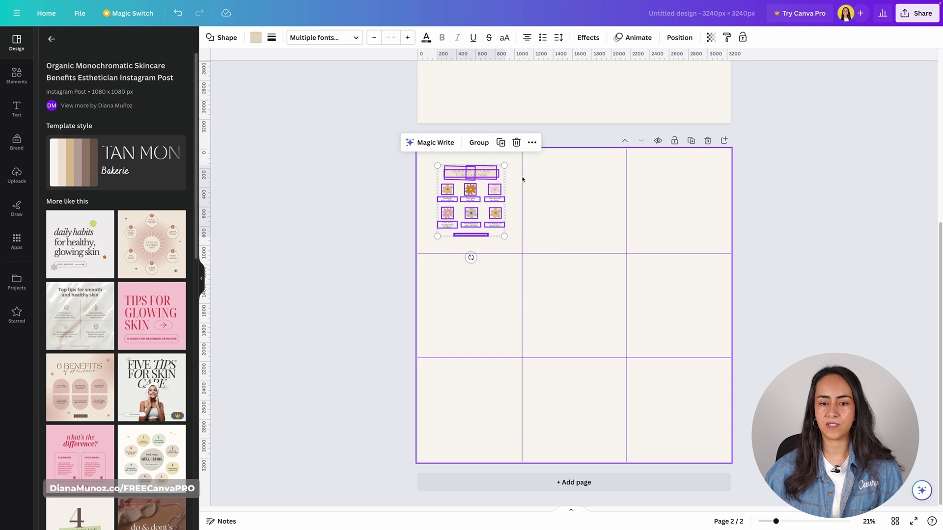
{"action": "scroll", "coordinate": [558, 208], "scroll_direction": "up", "scroll_amount": 5}
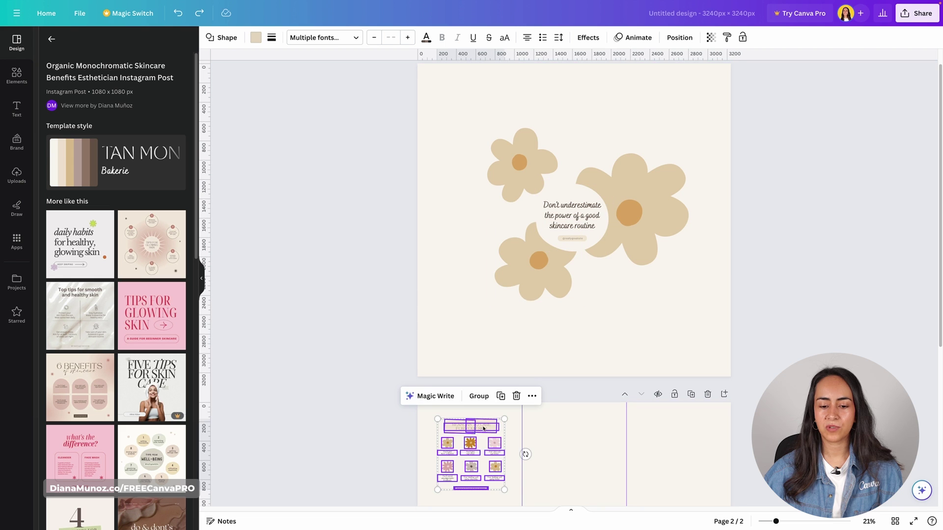
{"action": "left_click_drag", "start_coordinate": [482, 428], "coordinate": [584, 107]}
{"action": "left_click", "coordinate": [776, 308]}
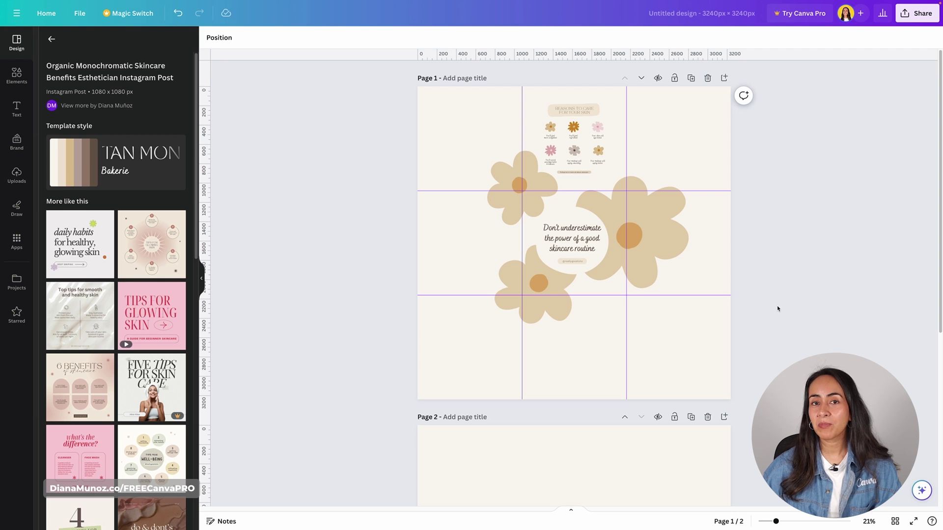
Apply the "Top products for healthy skin" template from the organicflowerskincare results to page 2.
{"action": "scroll", "coordinate": [777, 308], "scroll_direction": "down", "scroll_amount": 3}
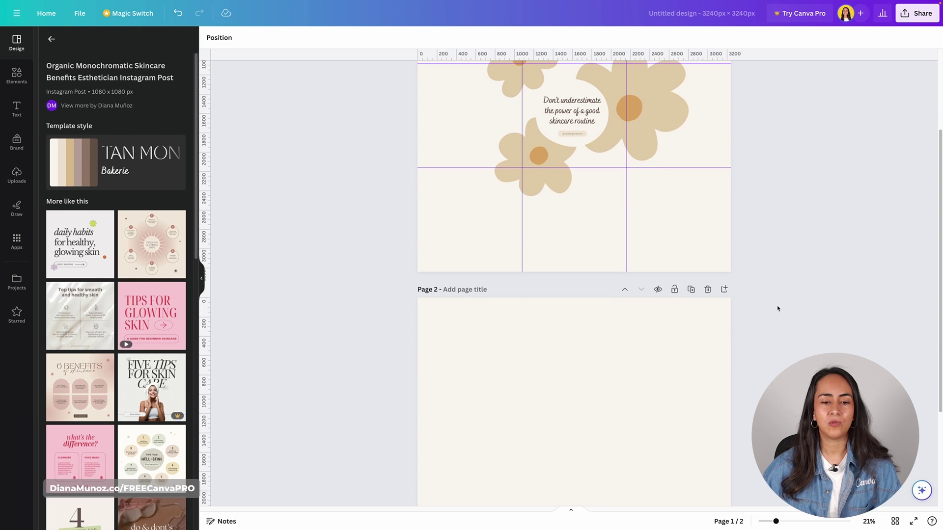
{"action": "scroll", "coordinate": [777, 308], "scroll_direction": "down", "scroll_amount": 3}
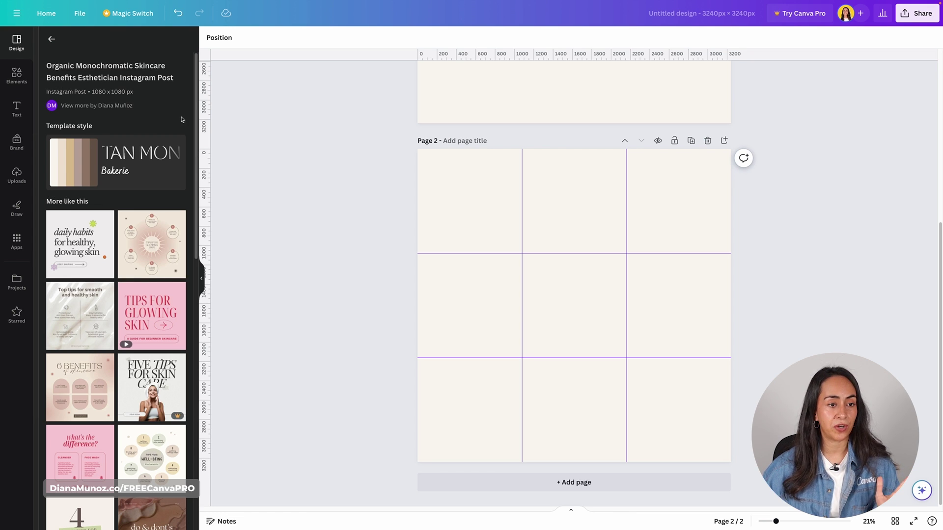
{"action": "scroll", "coordinate": [181, 119], "scroll_direction": "down", "scroll_amount": 4}
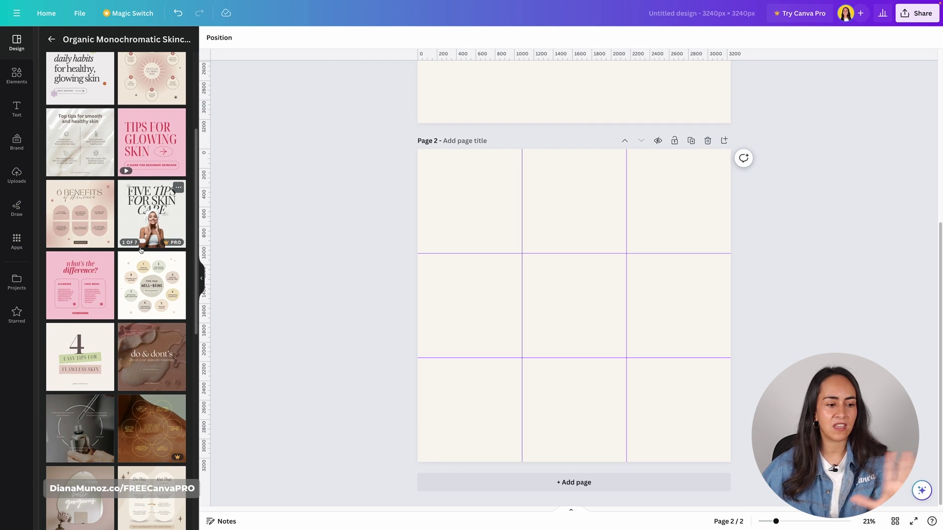
{"action": "scroll", "coordinate": [123, 186], "scroll_direction": "up", "scroll_amount": 4}
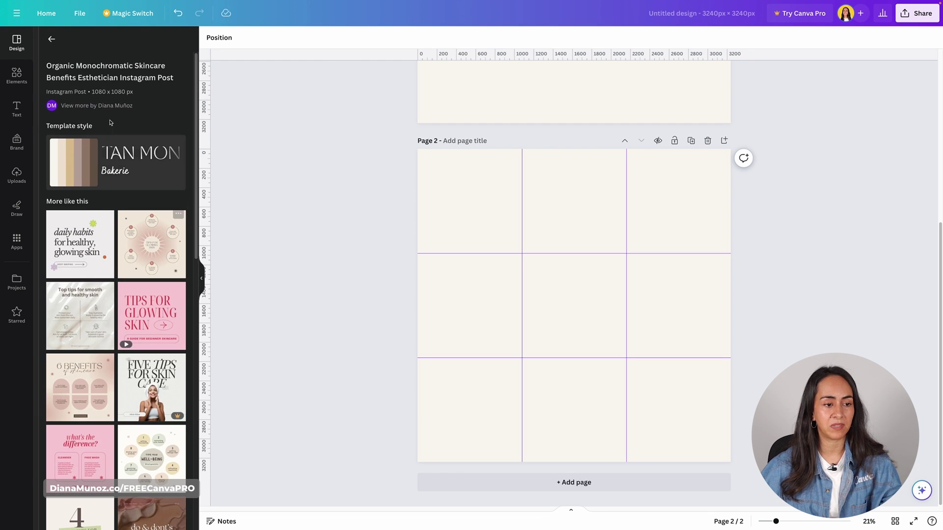
{"action": "left_click", "coordinate": [52, 39]}
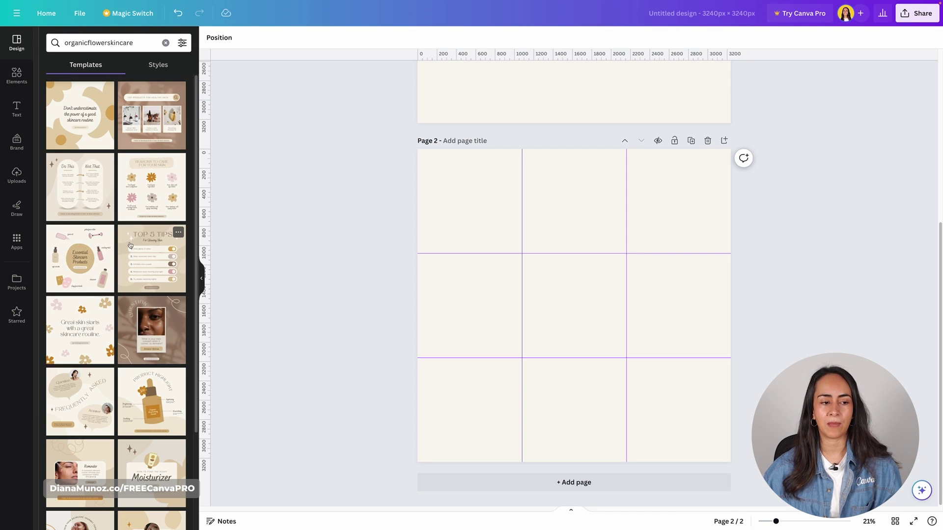
{"action": "left_click", "coordinate": [152, 115]}
Select all the product template's elements, scale them down together to about 880 px wide and place them within the middle-left grid cell.
{"action": "left_click", "coordinate": [706, 444]}
{"action": "left_click_drag", "start_coordinate": [761, 458], "coordinate": [420, 146]}
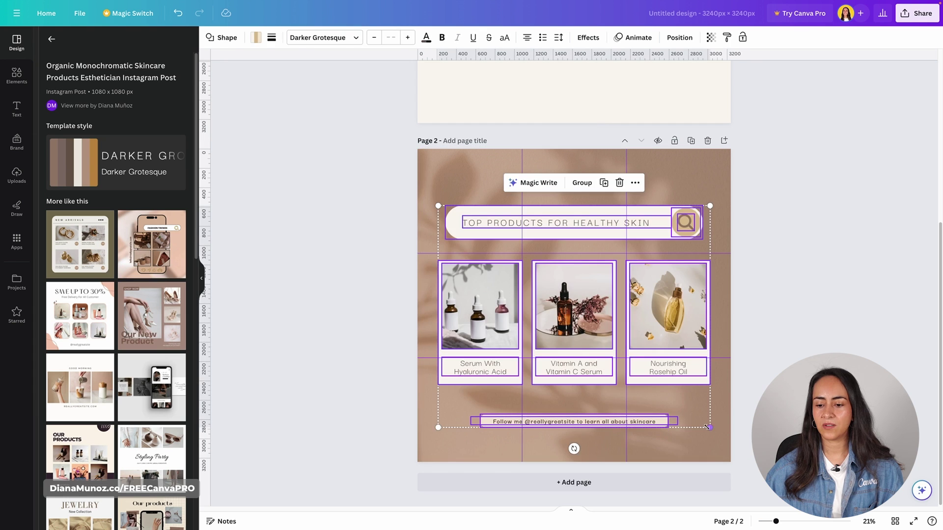
{"action": "left_click_drag", "start_coordinate": [710, 429], "coordinate": [512, 332]}
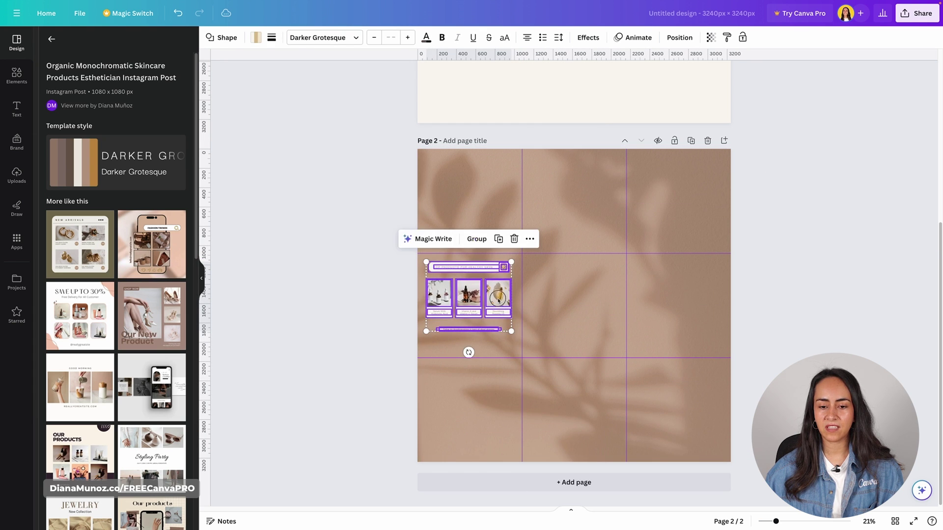
{"action": "mouse_move", "coordinate": [499, 299]}
{"action": "left_mouse_down"}
{"action": "mouse_move", "coordinate": [499, 314]}
{"action": "mouse_move", "coordinate": [533, 241]}
{"action": "mouse_move", "coordinate": [507, 253]}
{"action": "mouse_move", "coordinate": [503, 233]}
{"action": "mouse_move", "coordinate": [503, 311]}
{"action": "left_mouse_up"}
Cut the scaled product elements from page 2 and paste them into page 1's top-left grid cell.
{"action": "left_click", "coordinate": [530, 247]}
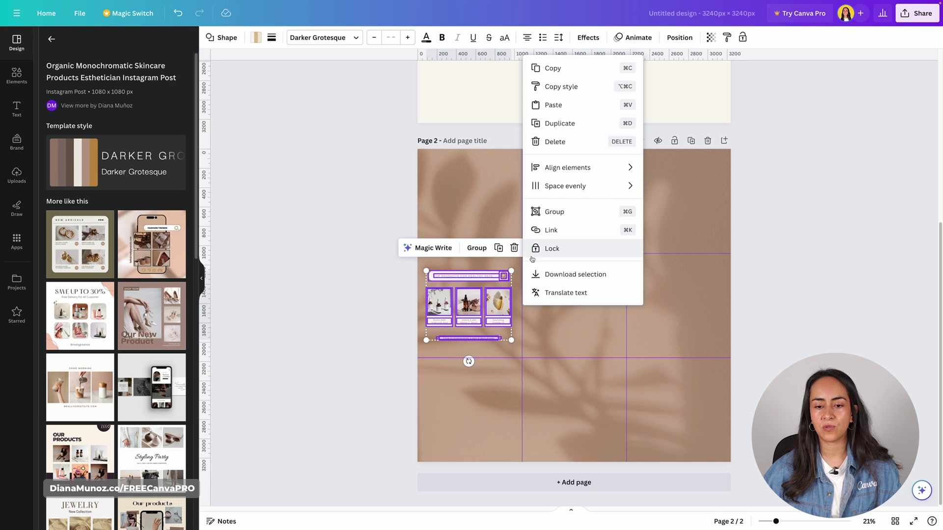
{"action": "left_click", "coordinate": [576, 72]}
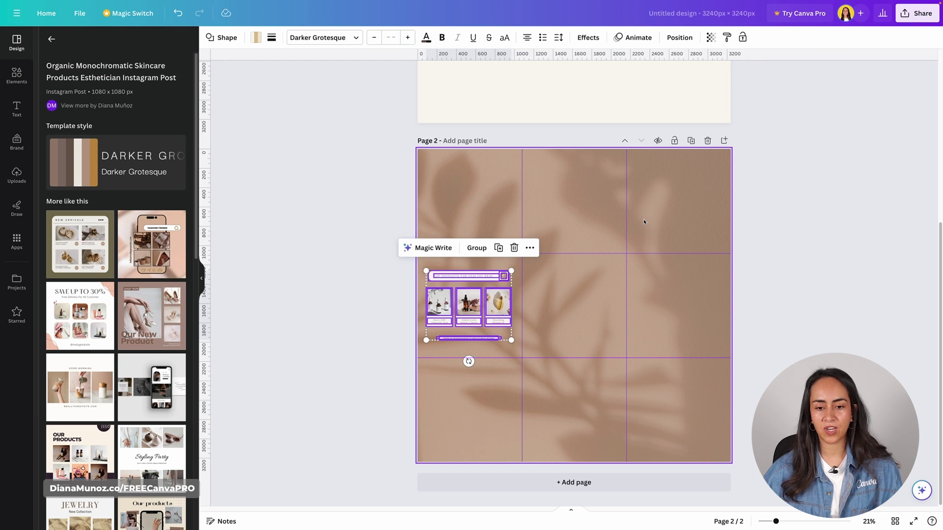
{"action": "key", "text": "super+x"}
{"action": "scroll", "coordinate": [644, 221], "scroll_direction": "up", "scroll_amount": 5}
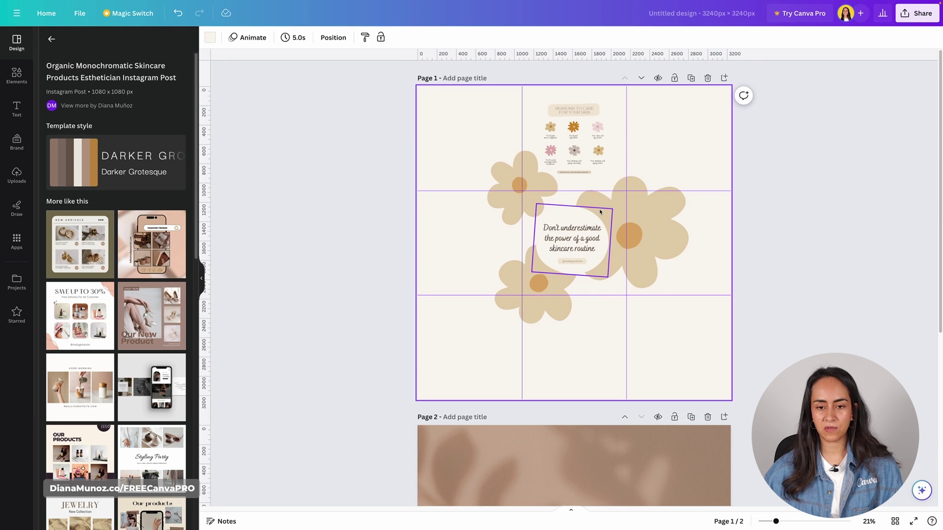
{"action": "key", "text": "ctrl+v"}
{"action": "left_click_drag", "start_coordinate": [462, 243], "coordinate": [469, 143]}
{"action": "key", "text": "Escape"}
Apply the Giveaway template to page 2 and scale all its elements down together to about 840 px wide.
{"action": "scroll", "coordinate": [704, 421], "scroll_direction": "down", "scroll_amount": 5}
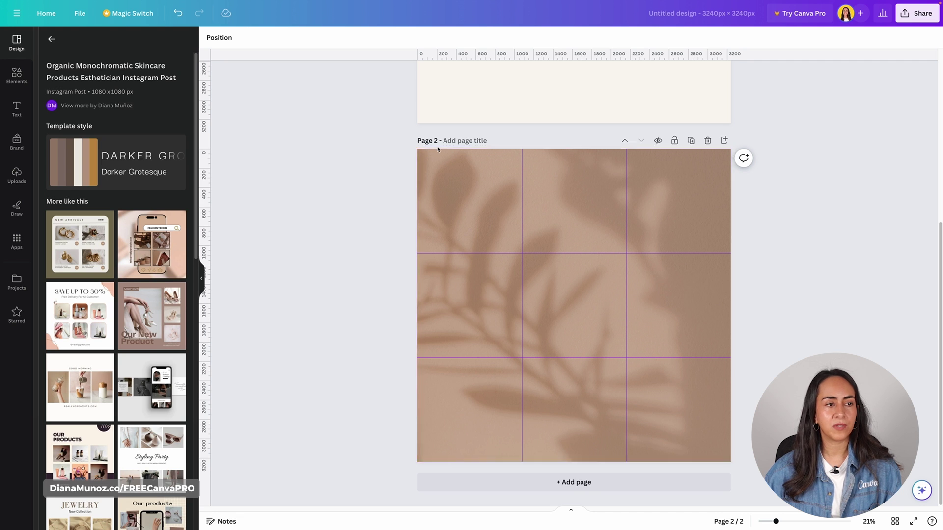
{"action": "left_click", "coordinate": [53, 39]}
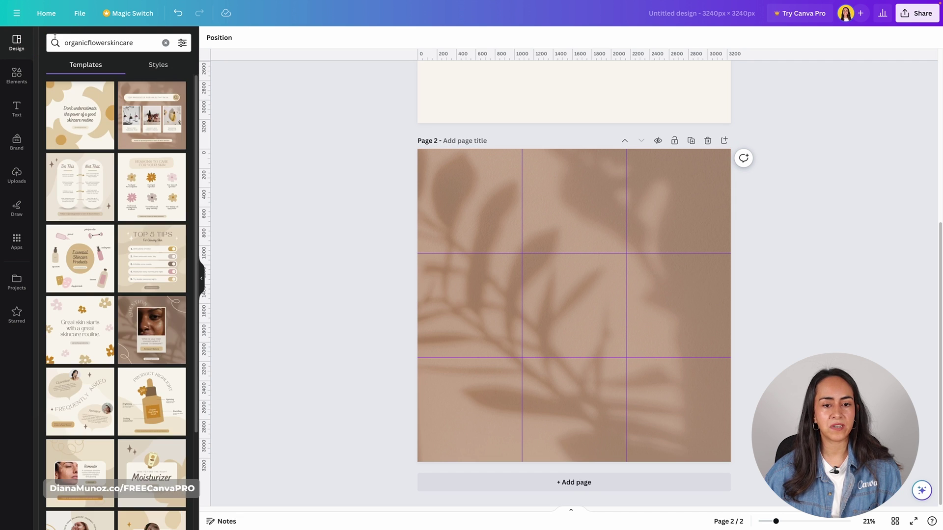
{"action": "scroll", "coordinate": [84, 466], "scroll_direction": "down", "scroll_amount": 10}
{"action": "left_click", "coordinate": [84, 466]}
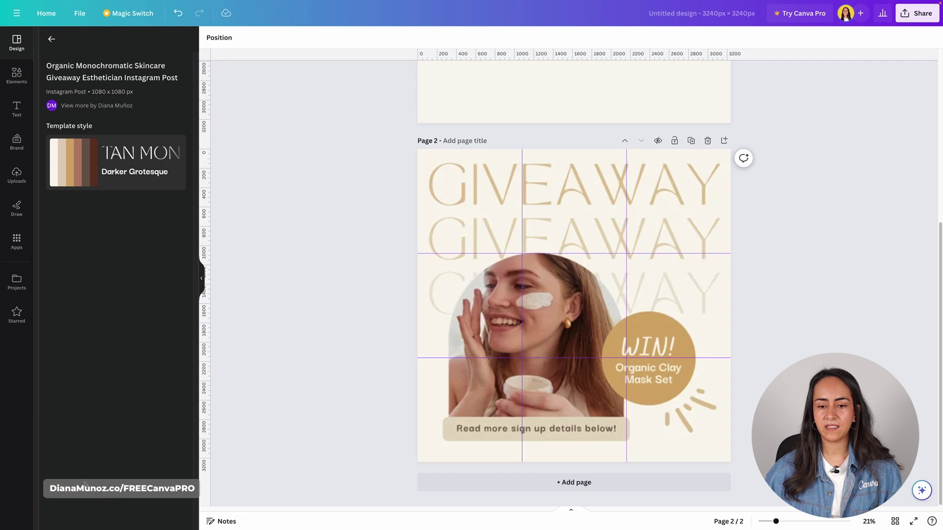
{"action": "key", "text": "ctrl+a"}
{"action": "left_click_drag", "start_coordinate": [722, 443], "coordinate": [490, 231]}
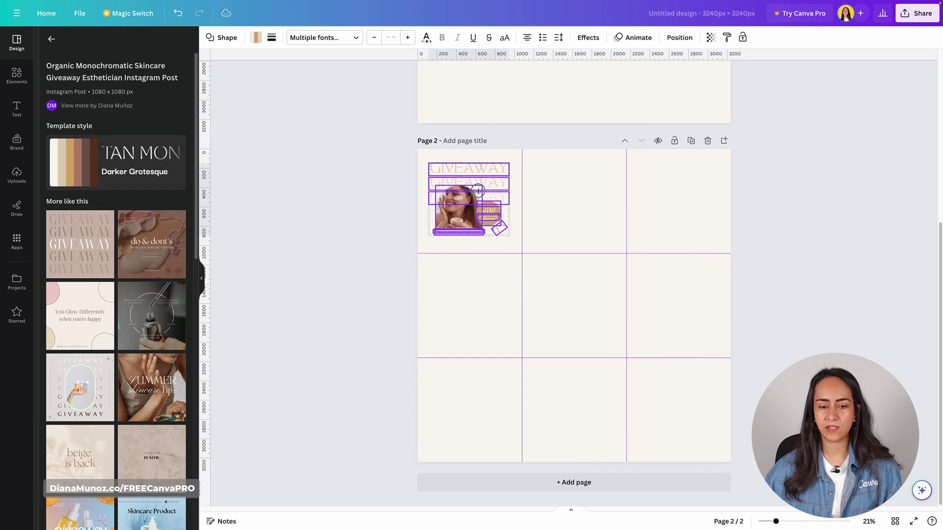
Cut the scaled Giveaway elements from page 2 and paste them into page 1's middle-left grid cell.
{"action": "left_click", "coordinate": [581, 282]}
{"action": "key", "text": "super+x"}
{"action": "scroll", "coordinate": [583, 290], "scroll_direction": "up", "scroll_amount": 4}
{"action": "left_click", "coordinate": [583, 290]}
{"action": "scroll", "coordinate": [583, 290], "scroll_direction": "up", "scroll_amount": 1}
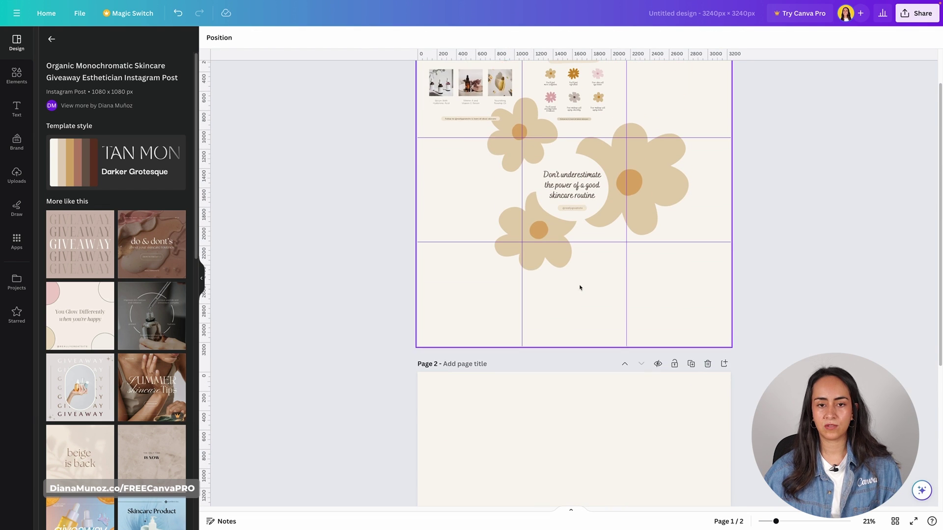
{"action": "key", "text": "ctrl+v"}
{"action": "left_click_drag", "start_coordinate": [463, 124], "coordinate": [463, 211]}
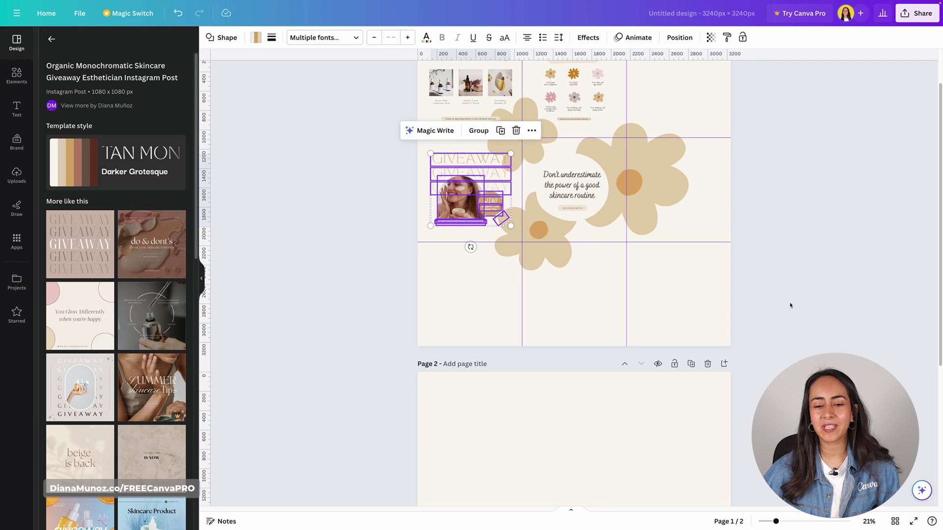
{"action": "scroll", "coordinate": [547, 351], "scroll_direction": "up", "scroll_amount": 1}
{"action": "left_click", "coordinate": [547, 350]}
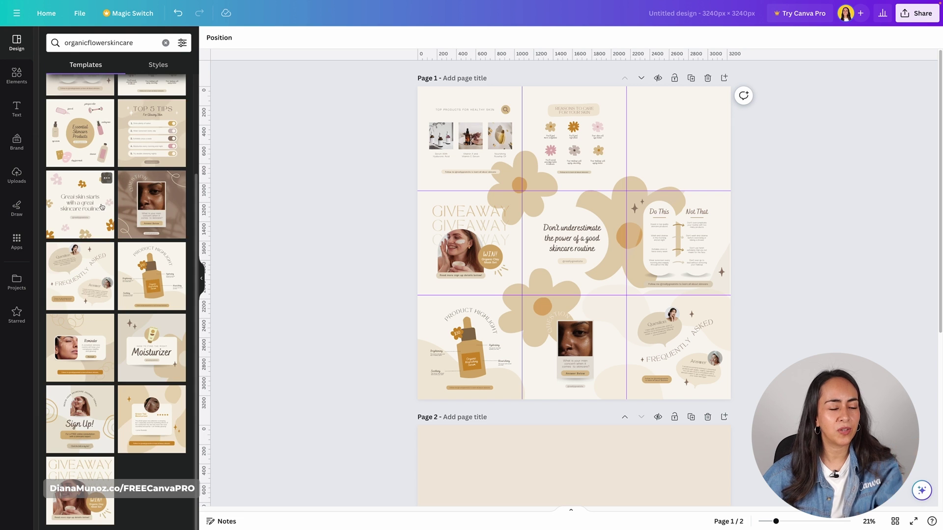
Open the five-page Moisturizer carousel template and apply its "How to find the right Moisturizer" cover to page 2.
{"action": "scroll", "coordinate": [101, 207], "scroll_direction": "up", "scroll_amount": 2}
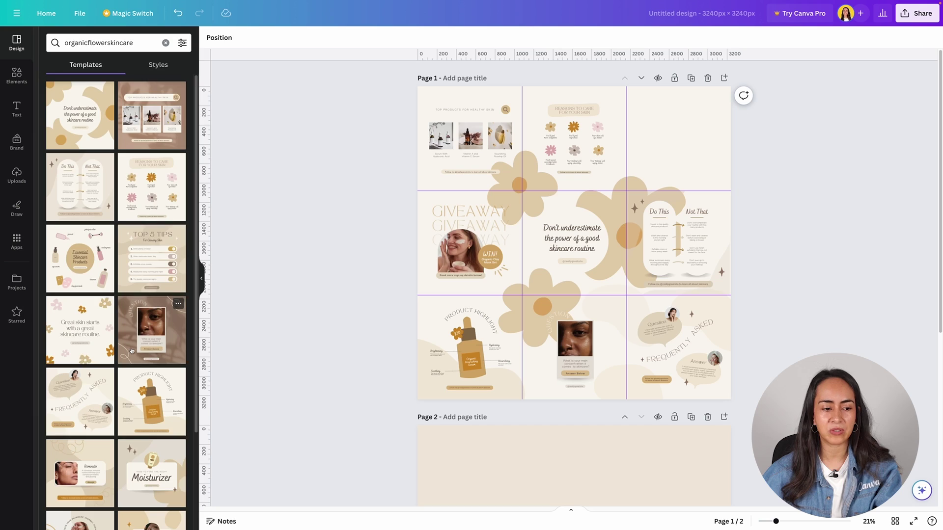
{"action": "scroll", "coordinate": [152, 336], "scroll_direction": "down", "scroll_amount": 3}
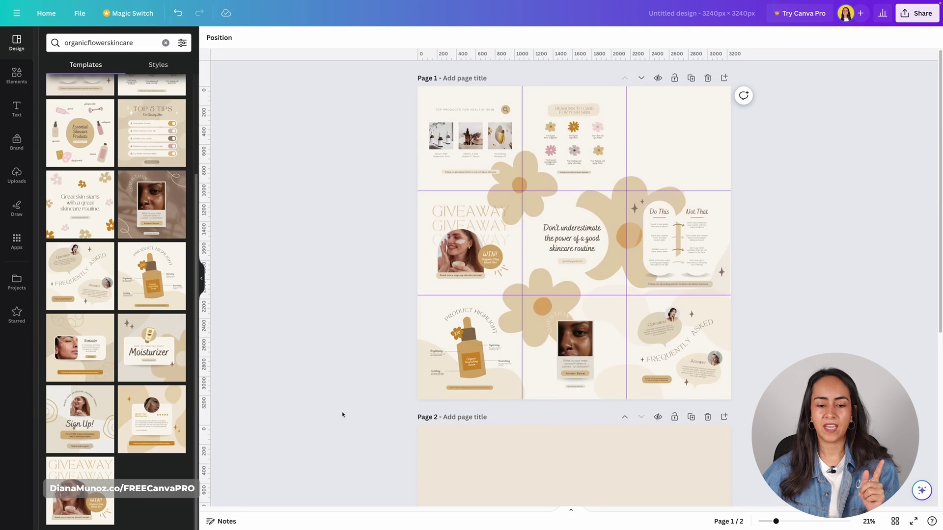
{"action": "scroll", "coordinate": [342, 415], "scroll_direction": "down", "scroll_amount": 5}
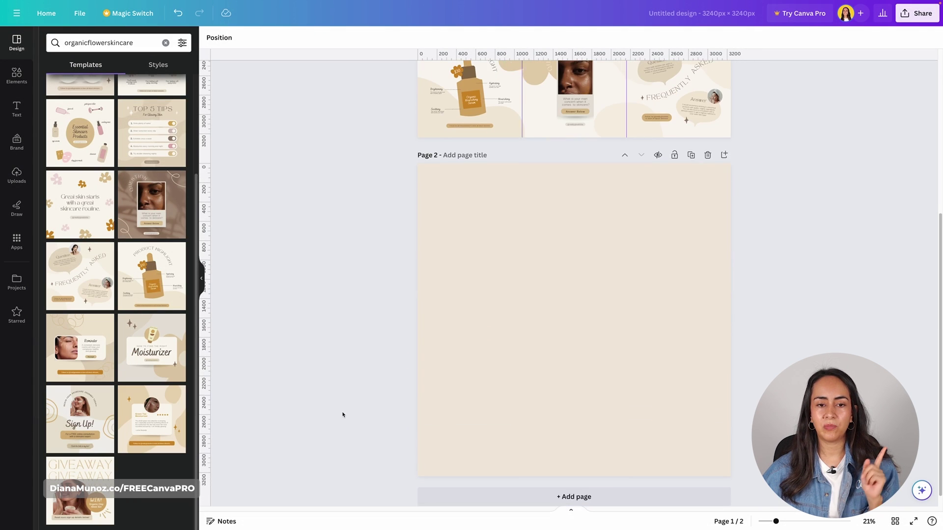
{"action": "mouse_move", "coordinate": [142, 338]}
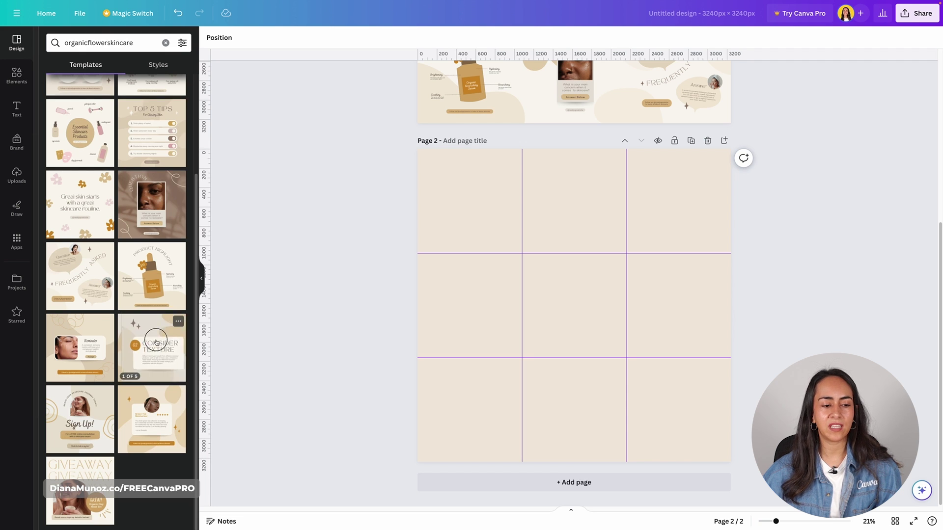
{"action": "left_click", "coordinate": [156, 341]}
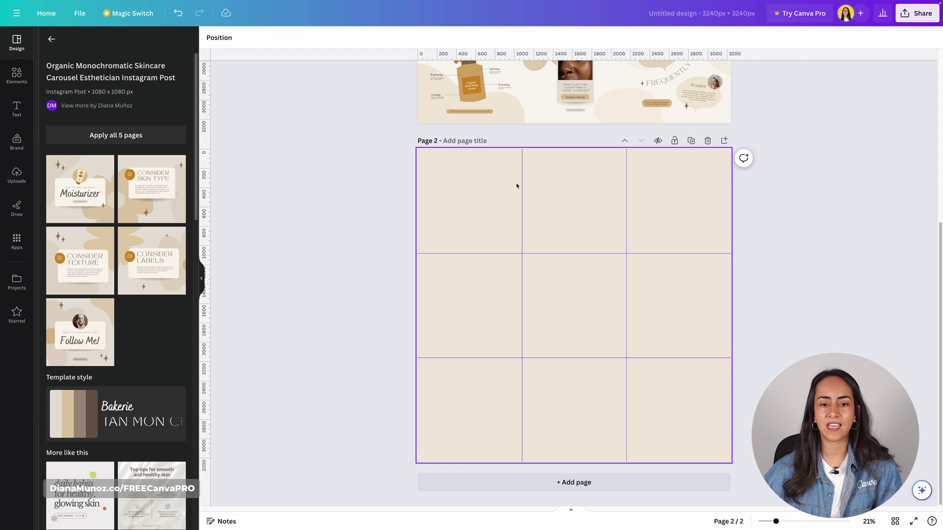
{"action": "left_click", "coordinate": [87, 193]}
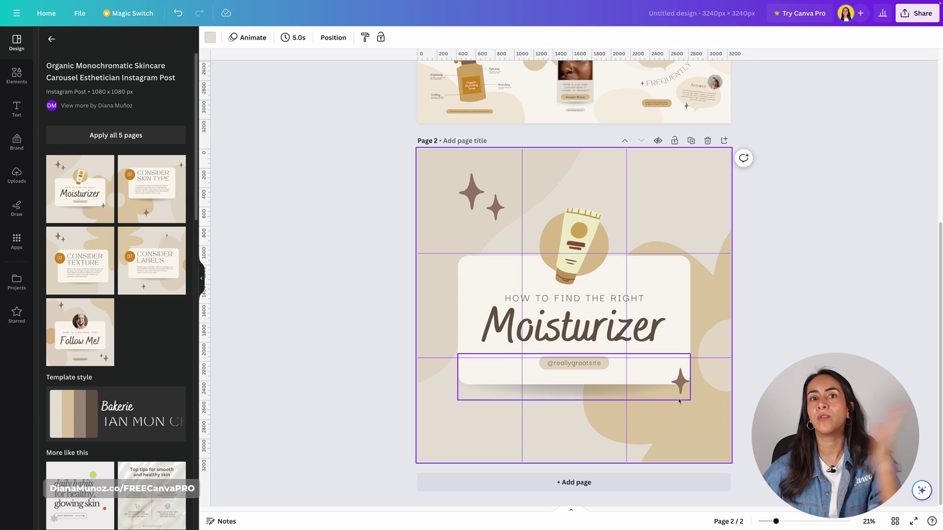
Scale all the Moisturizer elements on page 2 down together to about one third size and place them in the top-right grid cell.
{"action": "left_click_drag", "start_coordinate": [785, 461], "coordinate": [414, 156]}
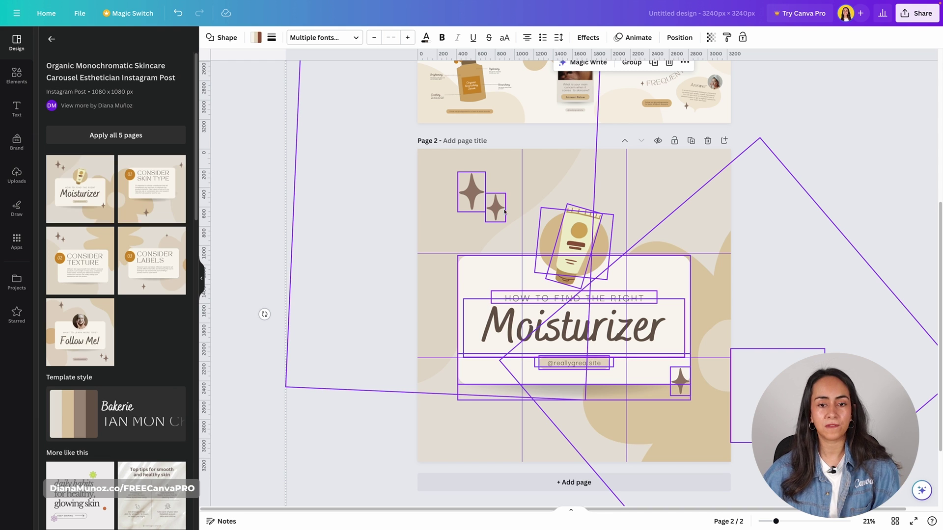
{"action": "scroll", "coordinate": [574, 402], "scroll_direction": "down", "scroll_amount": 5}
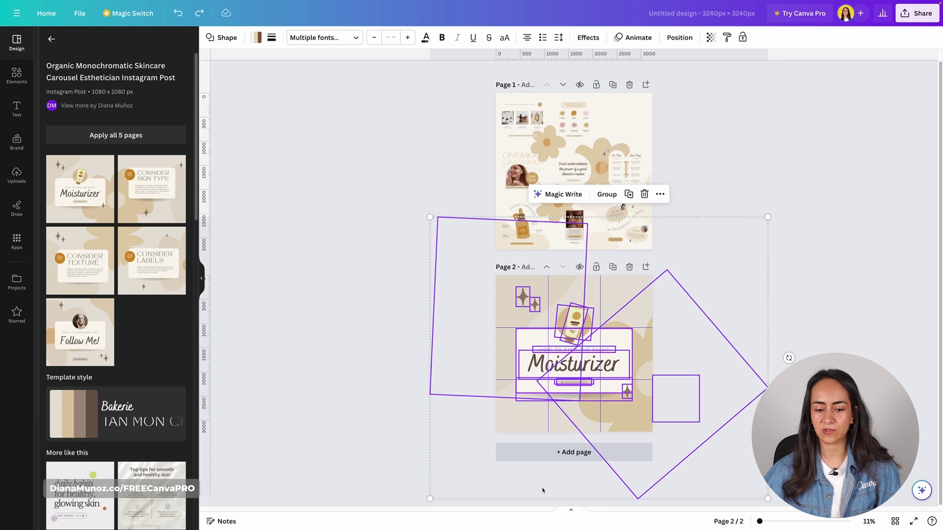
{"action": "left_click_drag", "start_coordinate": [430, 499], "coordinate": [590, 376]}
{"action": "left_click_drag", "start_coordinate": [768, 229], "coordinate": [699, 287]}
{"action": "left_click_drag", "start_coordinate": [655, 342], "coordinate": [646, 324]}
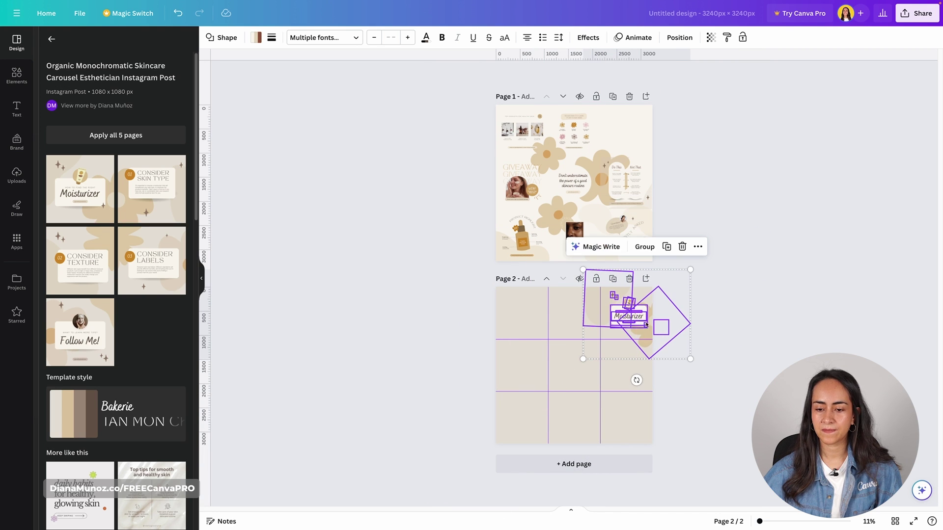
{"action": "left_click", "coordinate": [781, 523]}
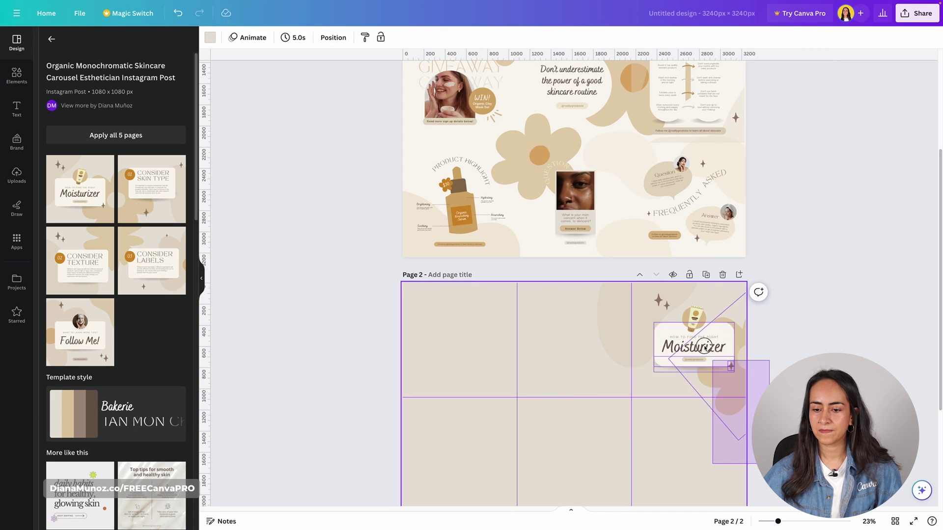
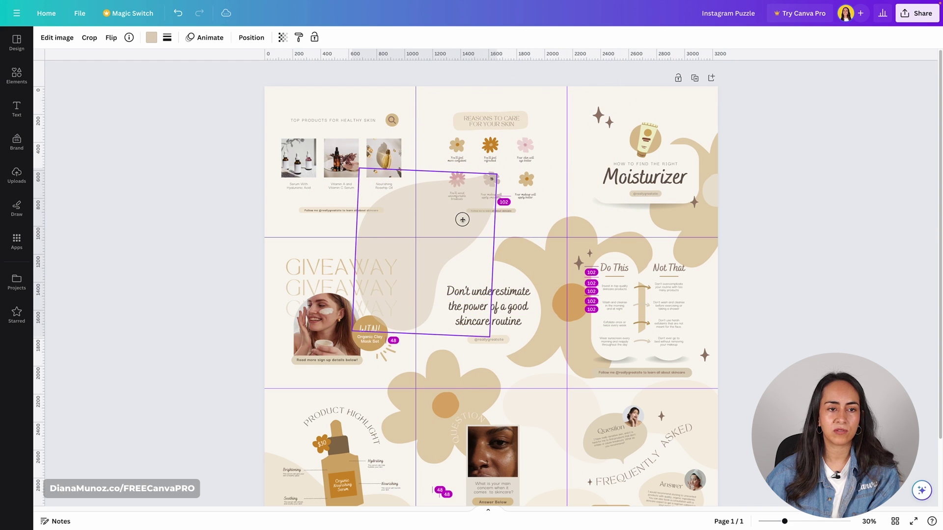
Send the beige organic shape behind all other elements and move it into the grid's top-left corner.
{"action": "left_click", "coordinate": [250, 41]}
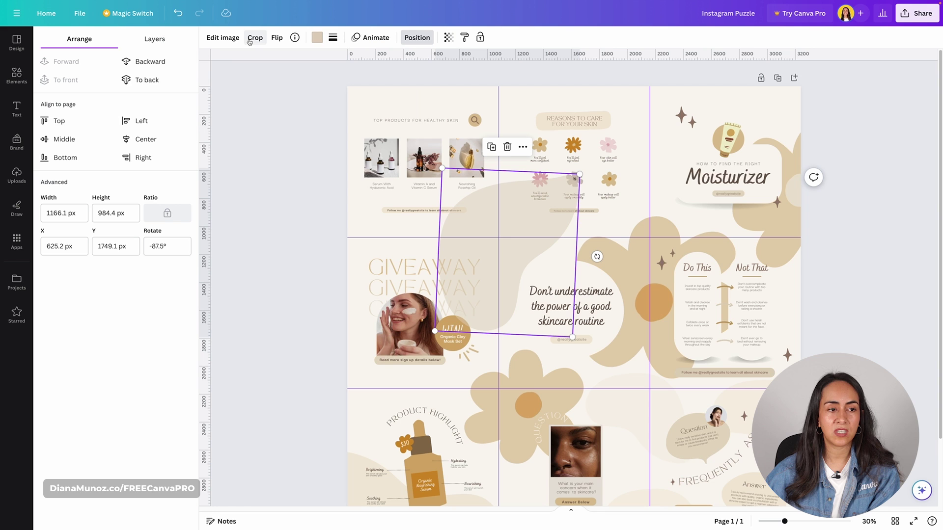
{"action": "left_click", "coordinate": [147, 80]}
{"action": "left_click", "coordinate": [855, 274]}
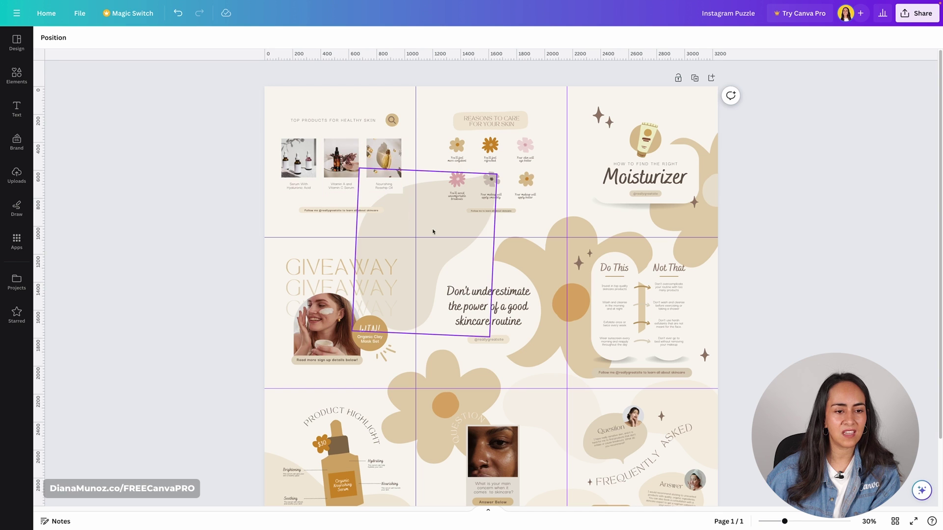
{"action": "left_click_drag", "start_coordinate": [431, 229], "coordinate": [339, 100]}
{"action": "scroll", "coordinate": [877, 339], "scroll_direction": "down", "scroll_amount": 3}
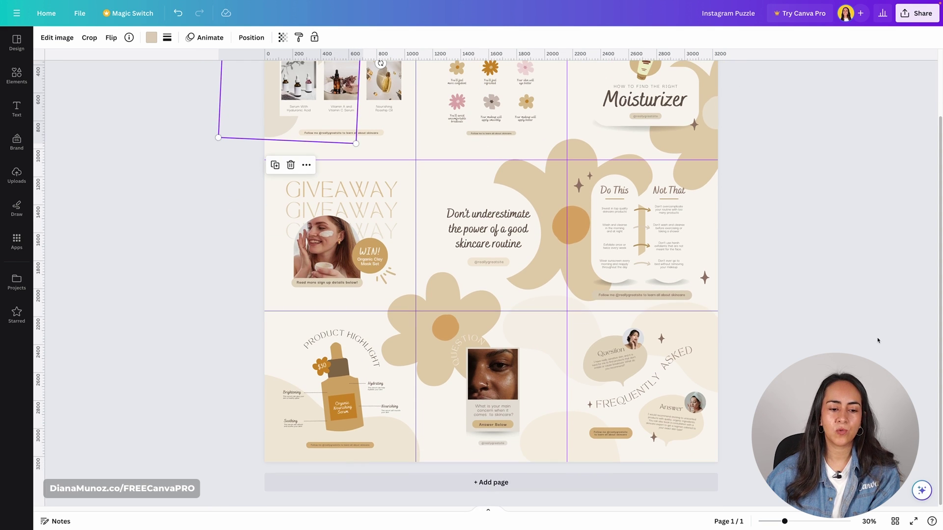
{"action": "scroll", "coordinate": [543, 380], "scroll_direction": "up", "scroll_amount": 2}
Move the pale blob from the lower grid to the line between the left and centre columns above the Giveaway row's middle, and send it to back.
{"action": "left_click_drag", "start_coordinate": [545, 380], "coordinate": [420, 222]}
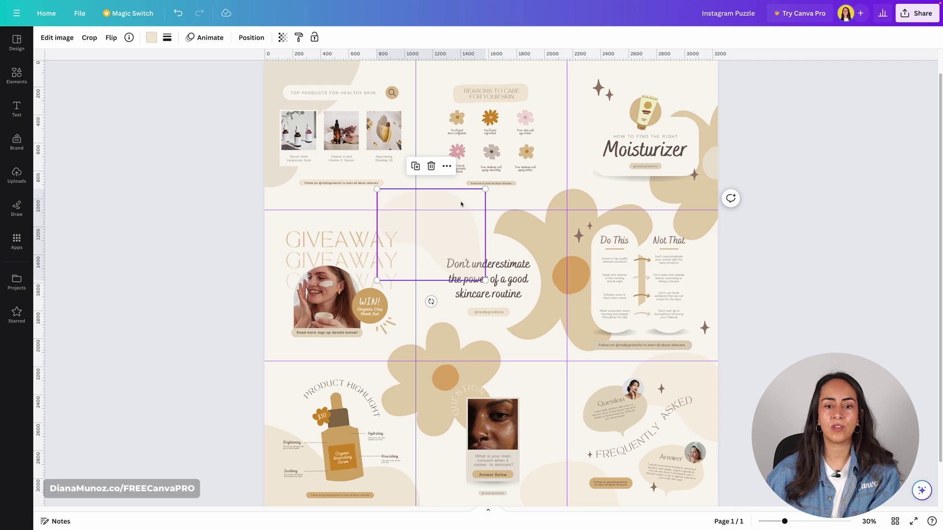
{"action": "left_click", "coordinate": [249, 38]}
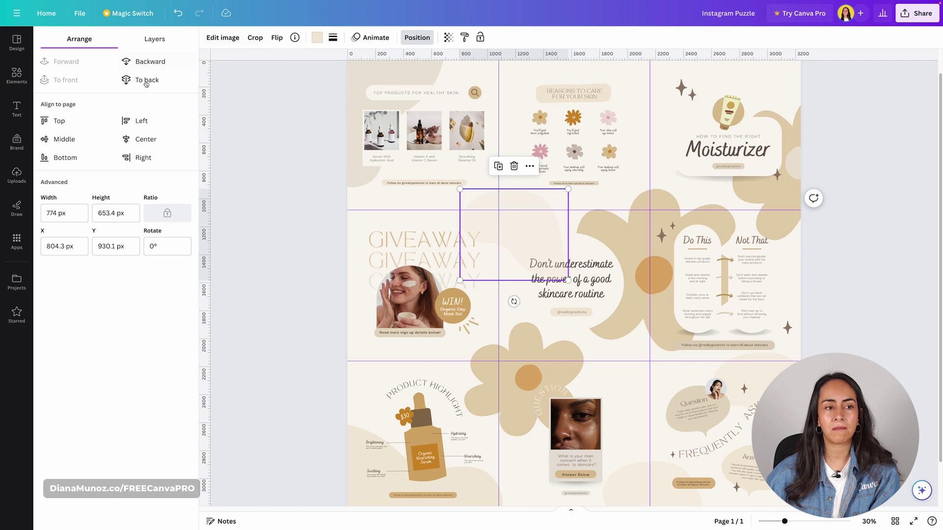
{"action": "left_click", "coordinate": [129, 80]}
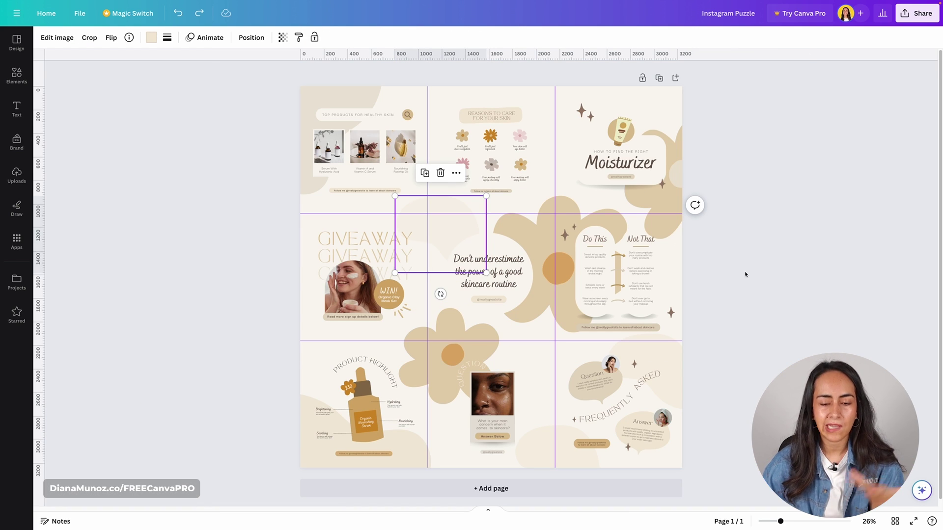
{"action": "mouse_move", "coordinate": [443, 206]}
{"action": "left_mouse_down"}
{"action": "mouse_move", "coordinate": [417, 219]}
{"action": "mouse_move", "coordinate": [463, 225]}
{"action": "mouse_move", "coordinate": [436, 199]}
{"action": "left_mouse_up"}
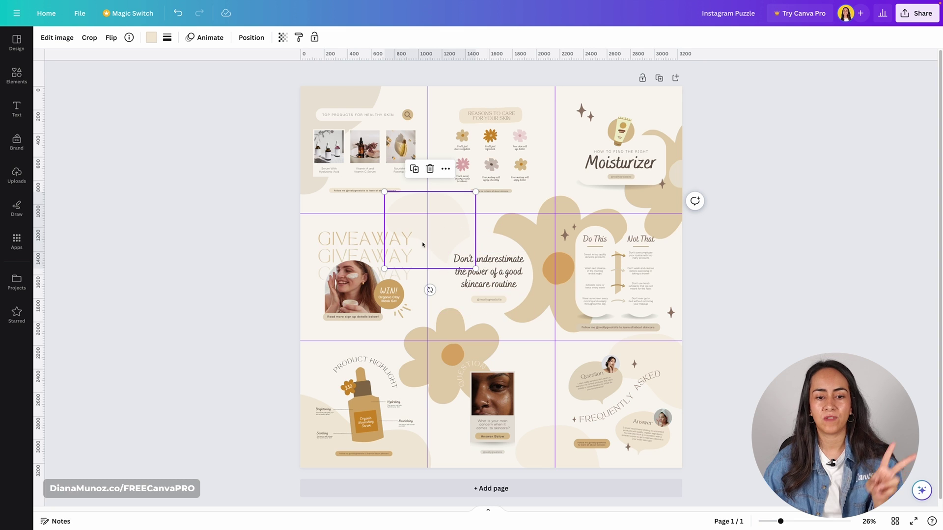
{"action": "left_click", "coordinate": [743, 276]}
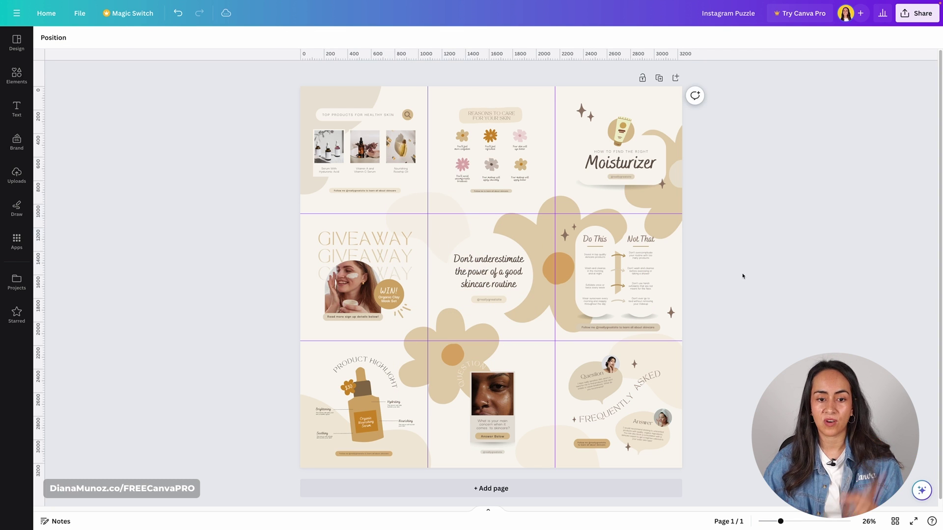
Copy the pale cream style of the bottom-right background blob onto the flower between the bottom-left and bottom-centre cells.
{"action": "left_click", "coordinate": [437, 362]}
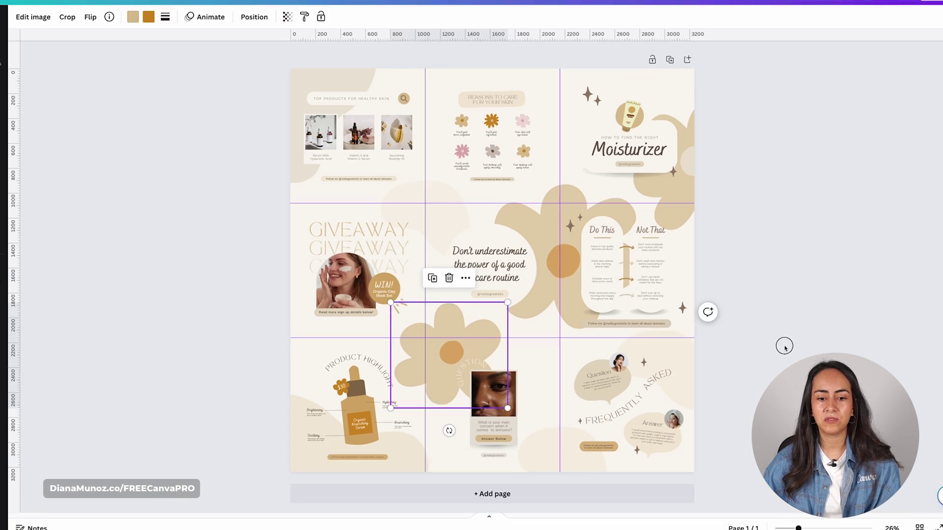
{"action": "left_click", "coordinate": [768, 347]}
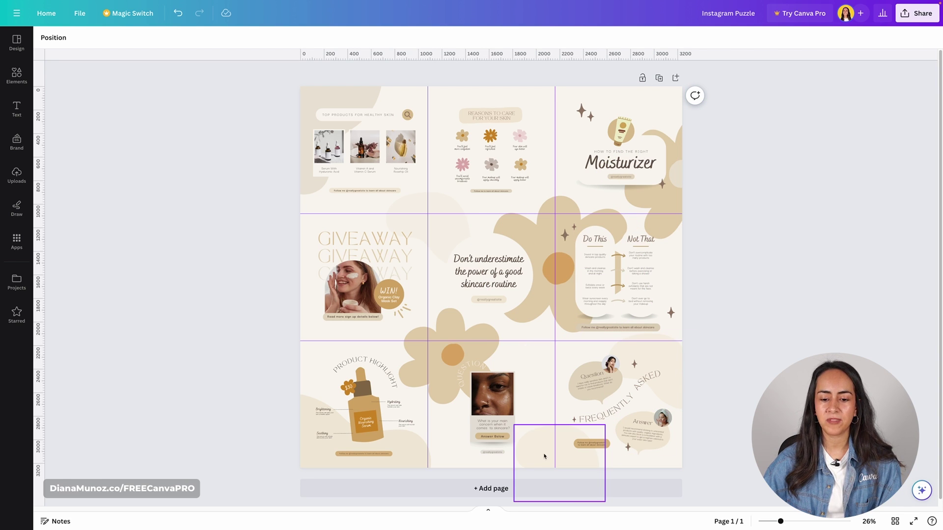
{"action": "left_click", "coordinate": [670, 357]}
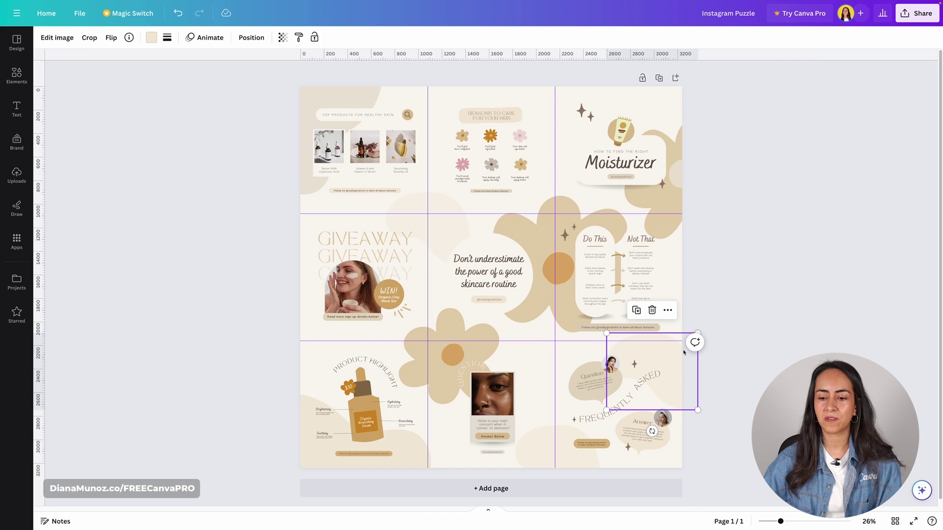
{"action": "left_click", "coordinate": [298, 37]}
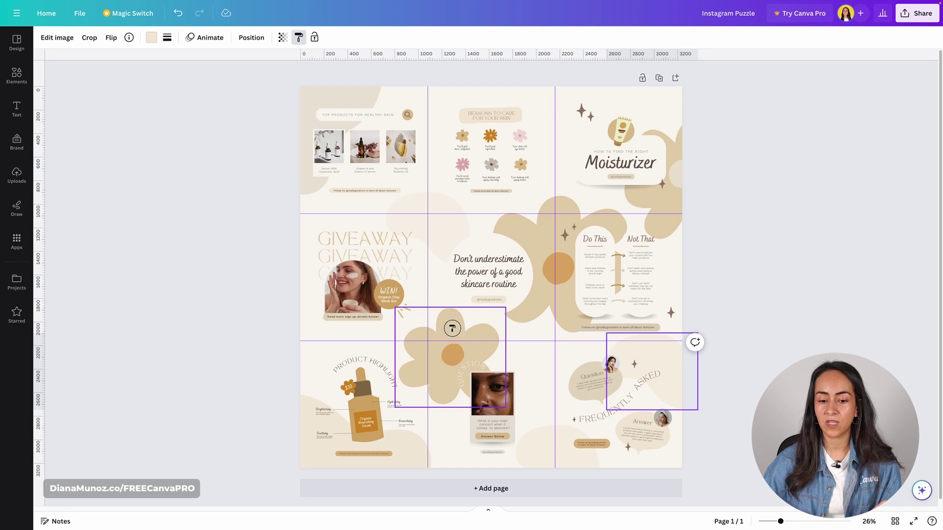
{"action": "left_click", "coordinate": [452, 328]}
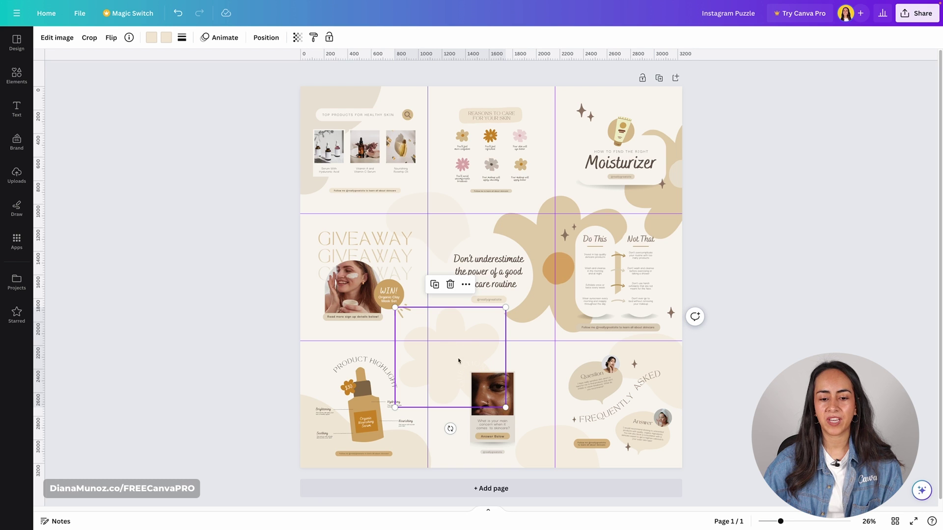
Recolour the centre of that lower flower with a light beige from the document colours.
{"action": "left_click", "coordinate": [152, 38]}
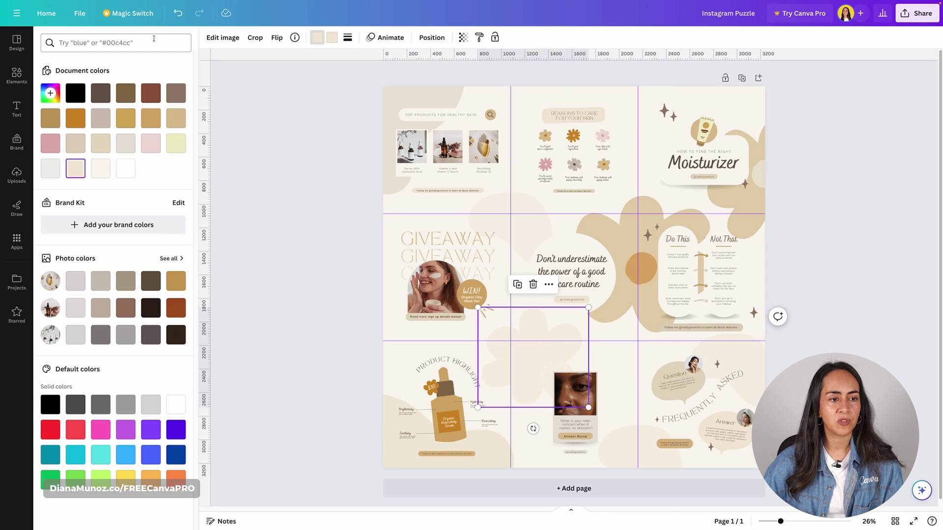
{"action": "left_click", "coordinate": [101, 143]}
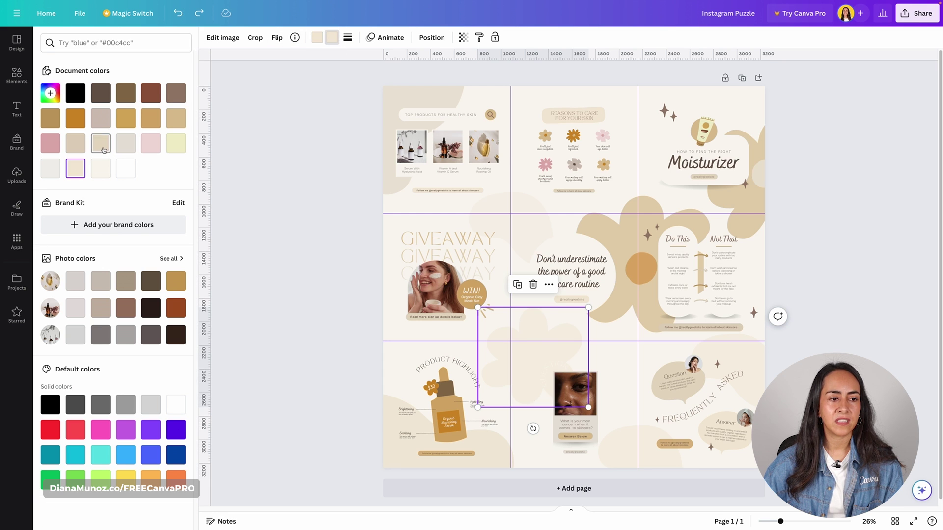
{"action": "left_click", "coordinate": [313, 329]}
{"action": "left_click", "coordinate": [313, 329]}
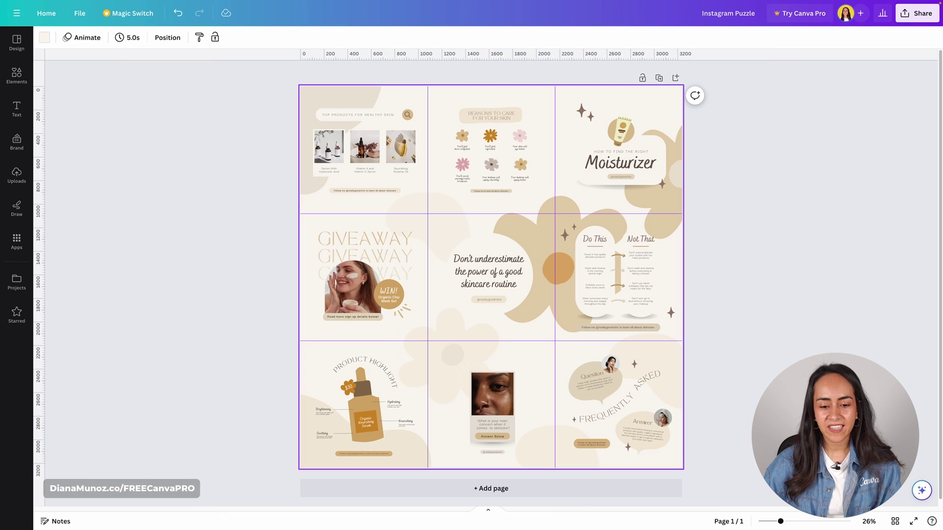
Copy the recoloured flower's style onto the large flower beside the quote and the flower behind the Moisturizer card.
{"action": "left_click", "coordinate": [448, 320]}
{"action": "left_click", "coordinate": [313, 38]}
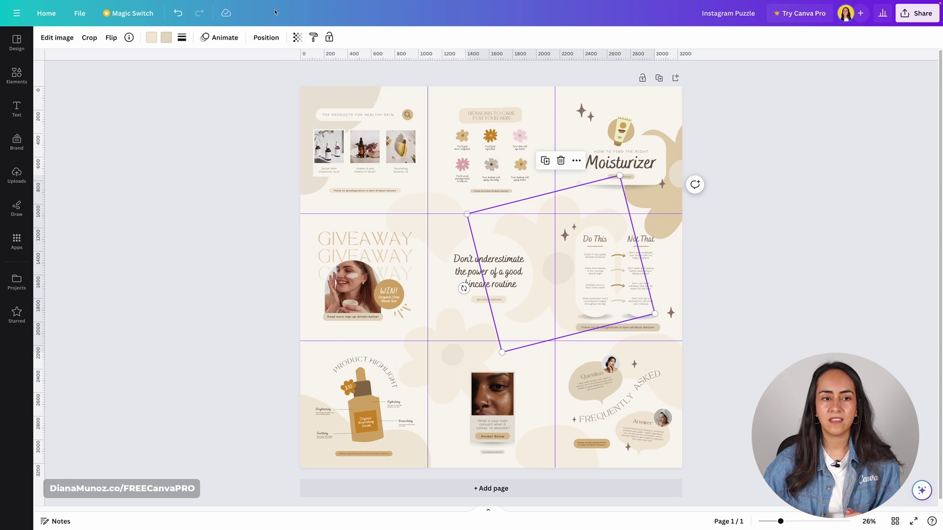
{"action": "left_click", "coordinate": [572, 137]}
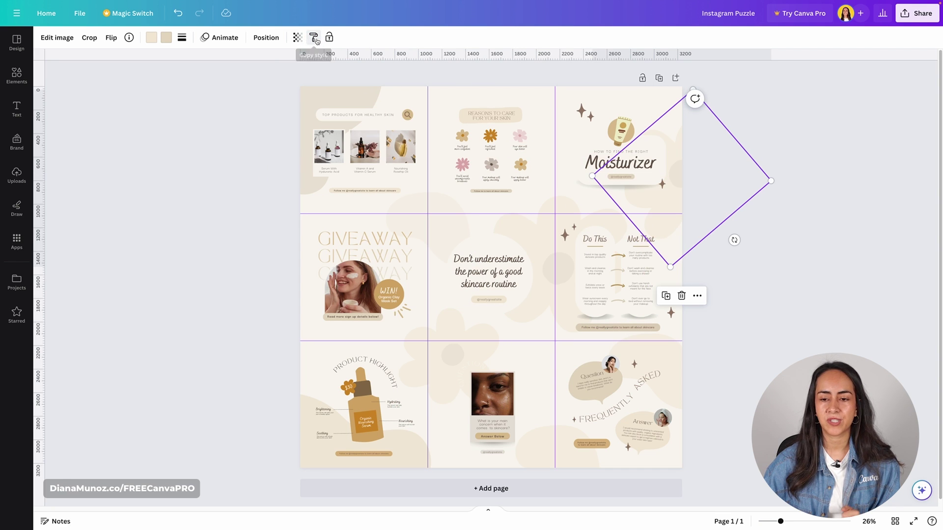
Copy the bottom-right blob's cream style onto the top-left background shape and shift the blob above the Giveaway cell slightly left.
{"action": "left_click", "coordinate": [643, 373]}
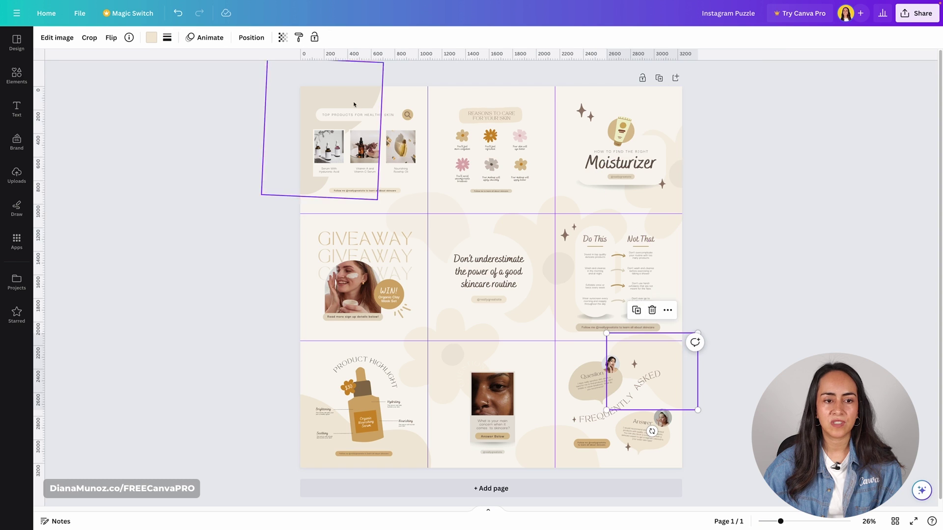
{"action": "left_click", "coordinate": [300, 38]}
{"action": "left_click", "coordinate": [309, 415]}
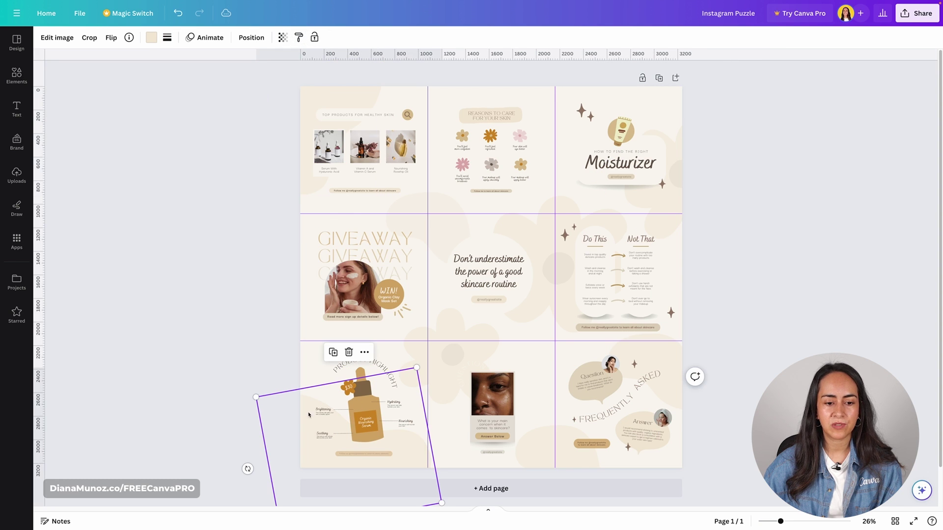
{"action": "left_click_drag", "start_coordinate": [443, 202], "coordinate": [412, 196]}
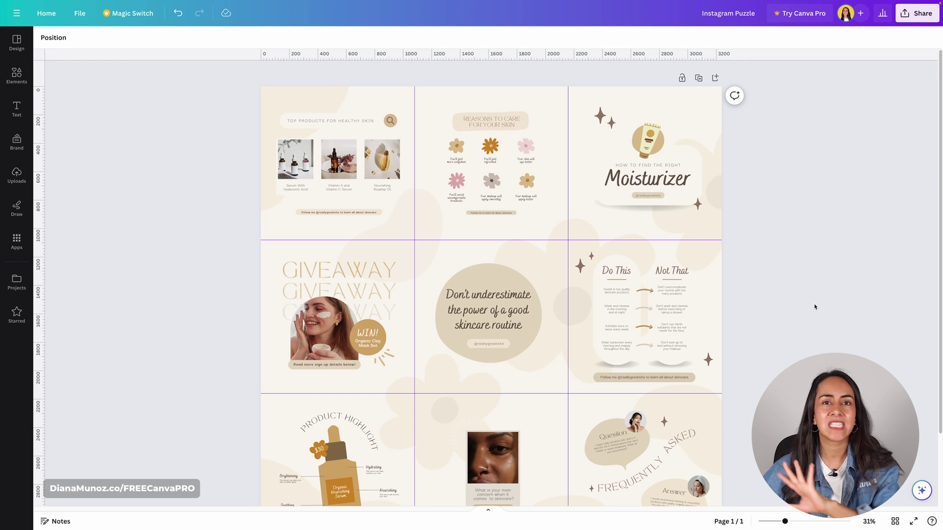
Try extending the centre quote with the words "add more texte" and remove the addition.
{"action": "scroll", "coordinate": [814, 307], "scroll_direction": "down", "scroll_amount": 3}
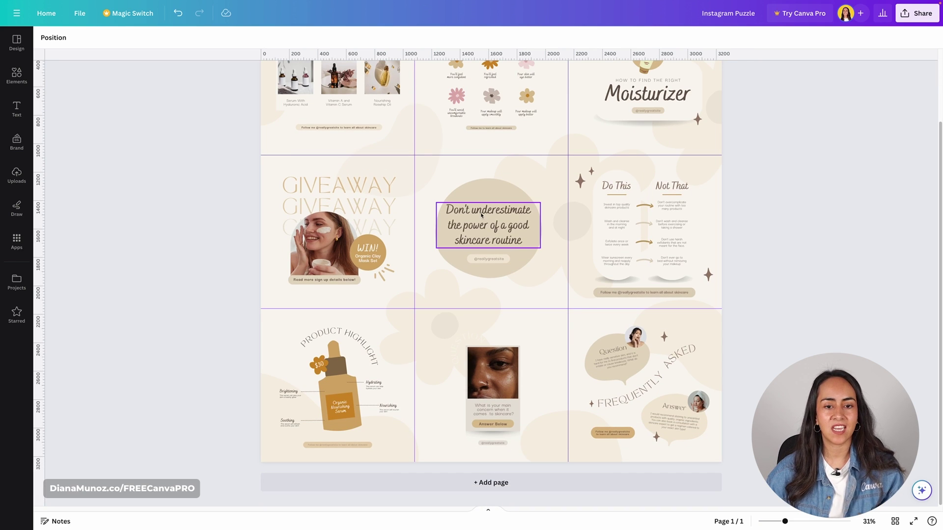
{"action": "double_click", "coordinate": [507, 235]}
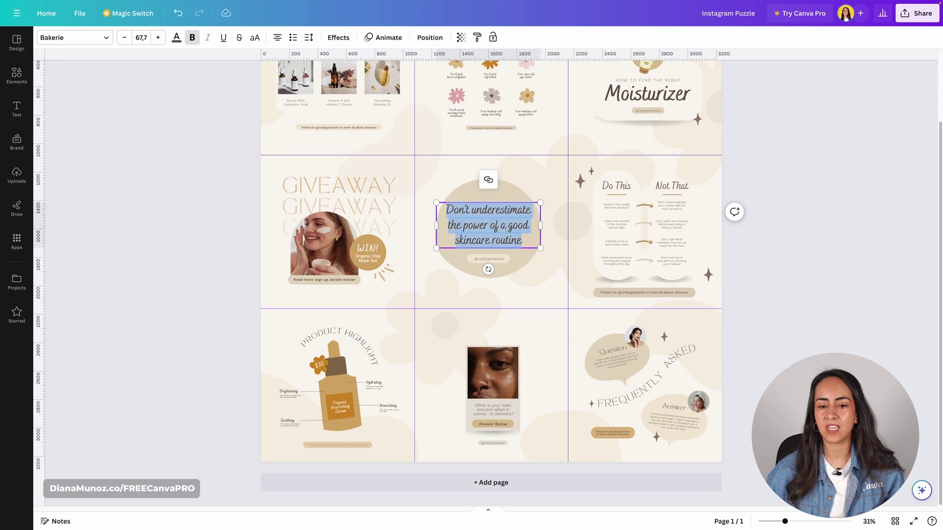
{"action": "left_click", "coordinate": [522, 238]}
{"action": "type", "text": "add"}
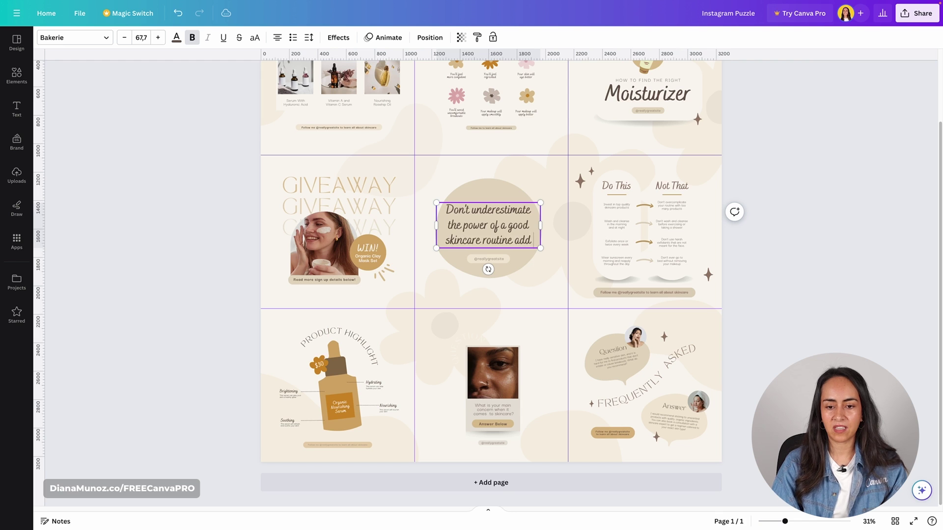
{"action": "type", "text": " more texte"}
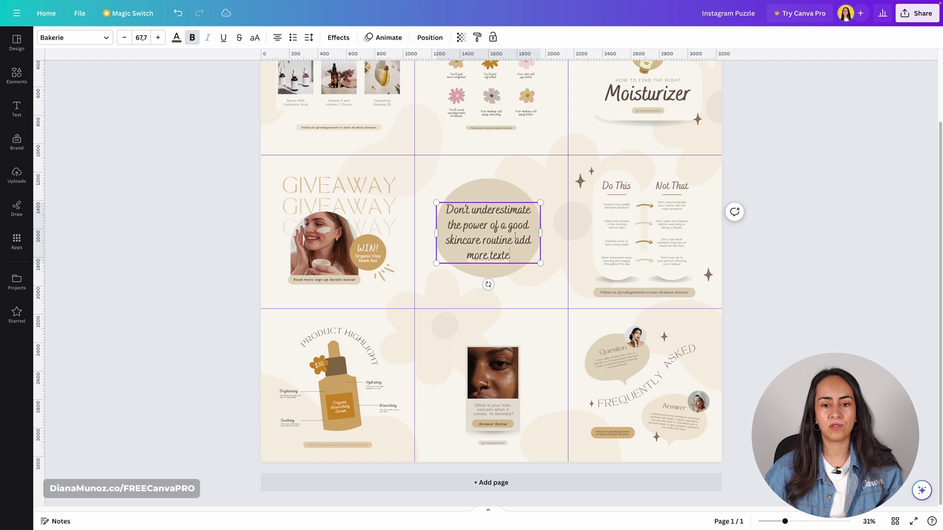
{"action": "mouse_move", "coordinate": [516, 256]}
{"action": "left_mouse_down"}
{"action": "mouse_move", "coordinate": [525, 240]}
{"action": "mouse_move", "coordinate": [513, 240]}
{"action": "left_mouse_up"}
{"action": "key", "text": "BackSpace"}
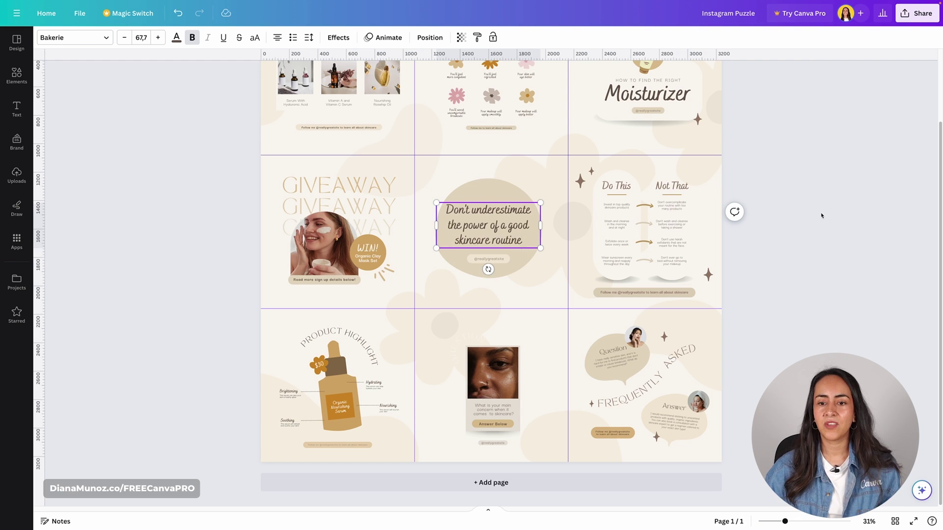
{"action": "left_click", "coordinate": [819, 212]}
Try recolouring the larger star beside the "Do This" heading with a golden document colour.
{"action": "scroll", "coordinate": [837, 250], "scroll_direction": "up", "scroll_amount": 2}
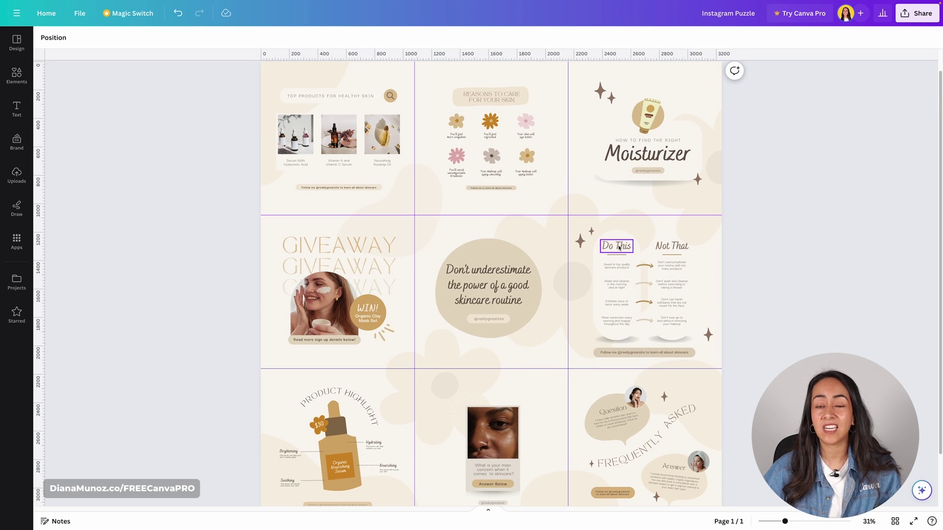
{"action": "left_click", "coordinate": [580, 243]}
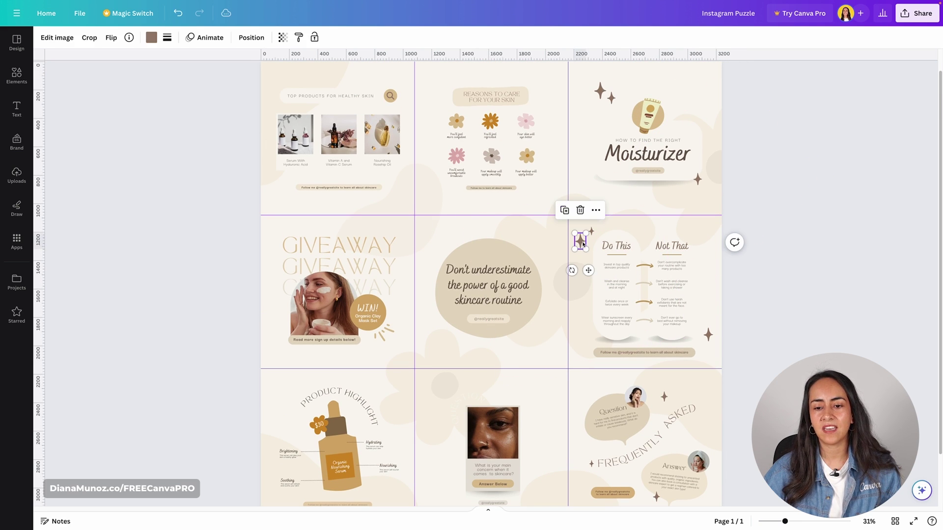
{"action": "left_click", "coordinate": [150, 45]}
{"action": "left_click", "coordinate": [127, 118]}
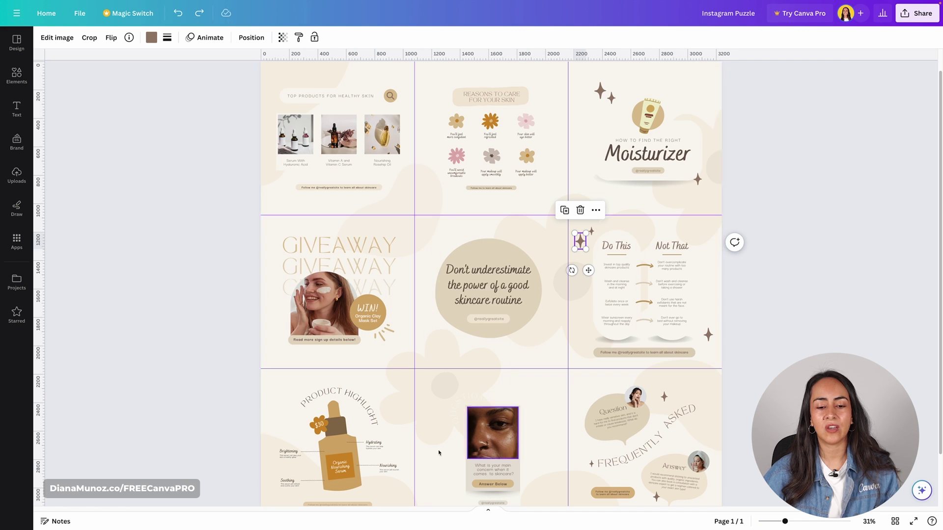
Try replacing the woman's photo in the Giveaway cell with a portrait from the stock photos.
{"action": "left_click", "coordinate": [23, 79]}
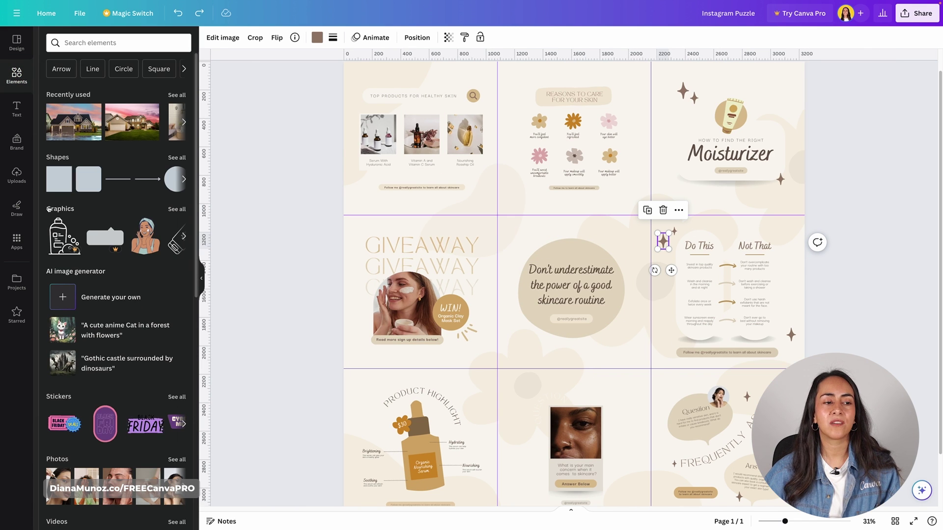
{"action": "scroll", "coordinate": [113, 414], "scroll_direction": "down", "scroll_amount": 2}
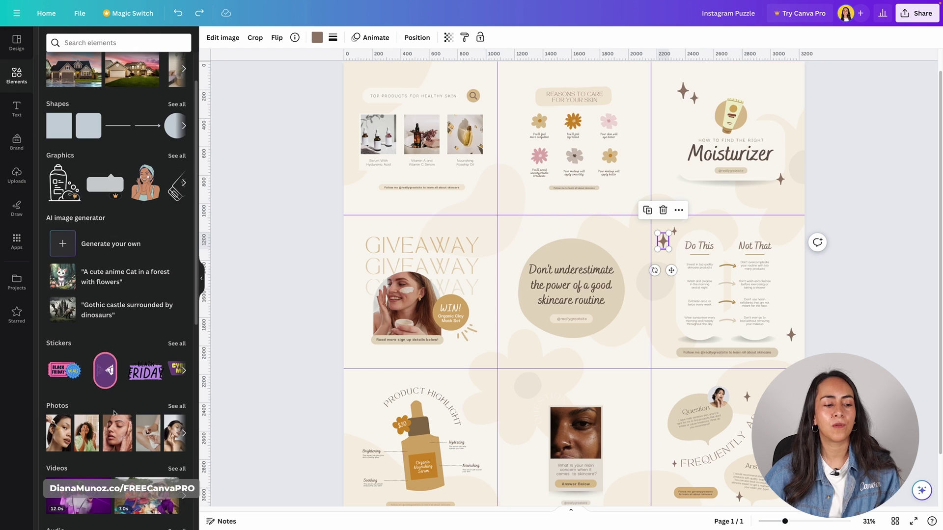
{"action": "scroll", "coordinate": [113, 414], "scroll_direction": "down", "scroll_amount": 4}
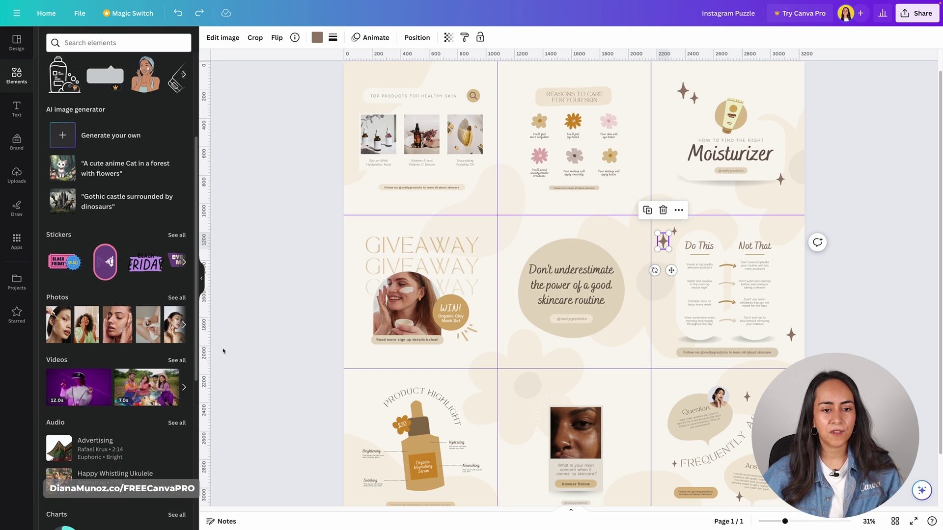
{"action": "scroll", "coordinate": [322, 282], "scroll_direction": "down", "scroll_amount": 2}
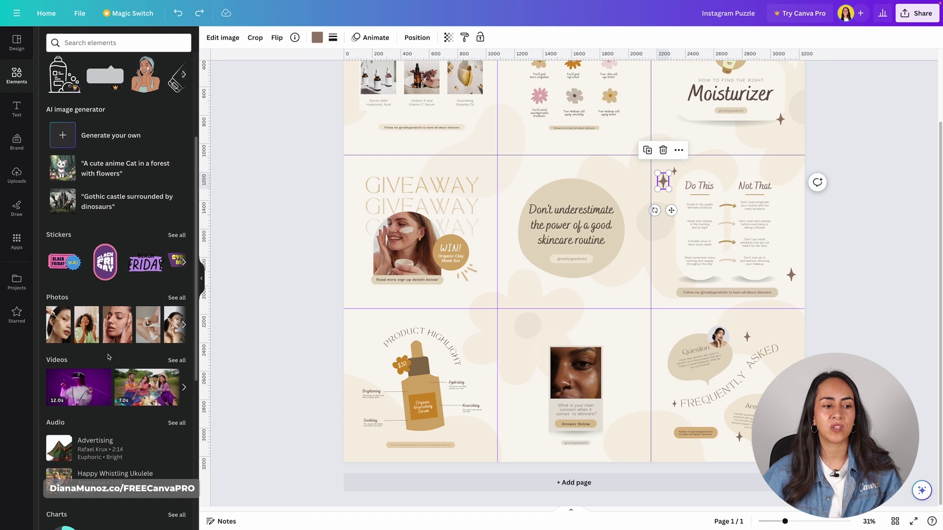
{"action": "left_click_drag", "start_coordinate": [85, 327], "coordinate": [378, 246]}
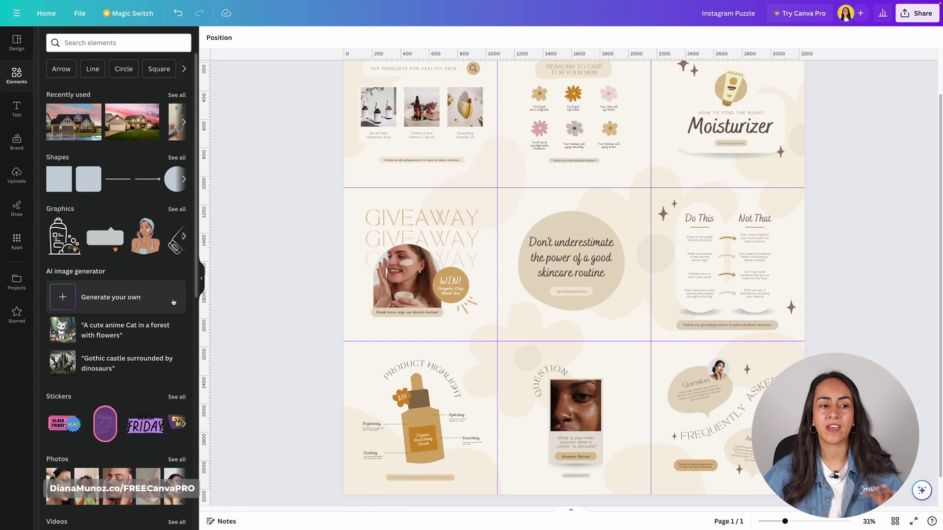
Add an oval photo frame, shrink it to a small size beside the centre quote's lower edge, and tilt it slightly.
{"action": "scroll", "coordinate": [173, 302], "scroll_direction": "down", "scroll_amount": 1}
{"action": "scroll", "coordinate": [173, 302], "scroll_direction": "down", "scroll_amount": 10}
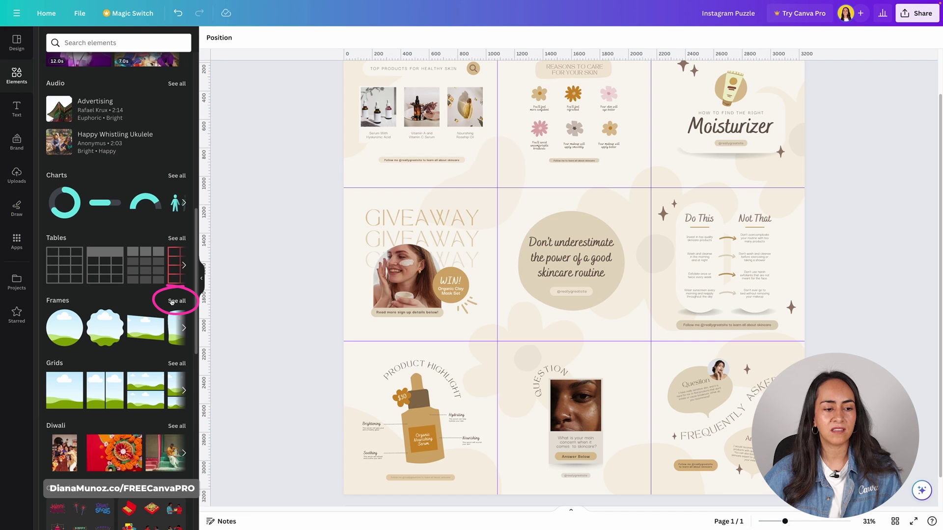
{"action": "left_click", "coordinate": [171, 302]}
{"action": "scroll", "coordinate": [147, 227], "scroll_direction": "down", "scroll_amount": 3}
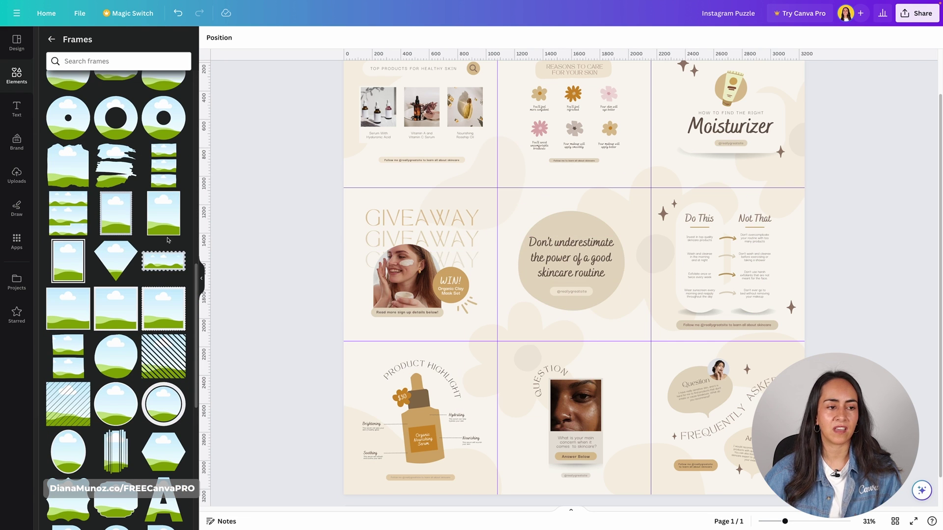
{"action": "scroll", "coordinate": [167, 339], "scroll_direction": "down", "scroll_amount": 2}
{"action": "scroll", "coordinate": [167, 339], "scroll_direction": "down", "scroll_amount": 1}
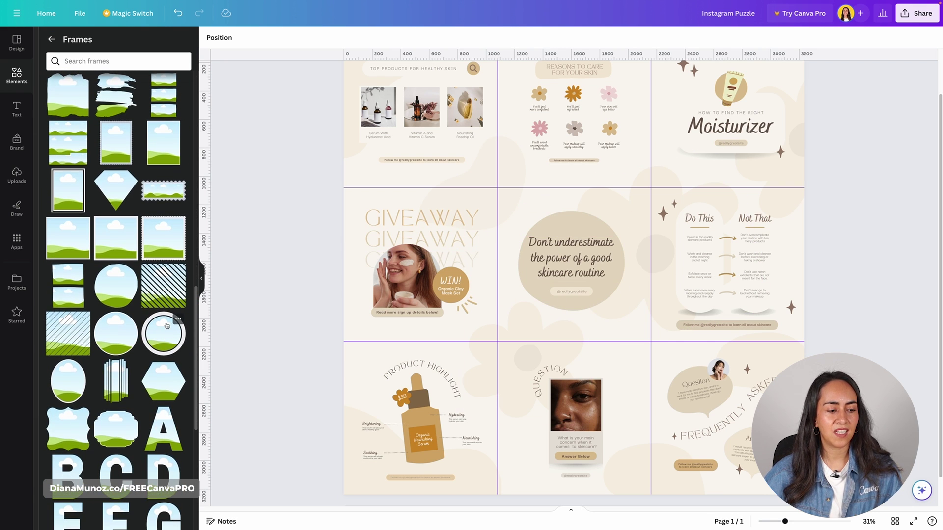
{"action": "left_click", "coordinate": [74, 391]}
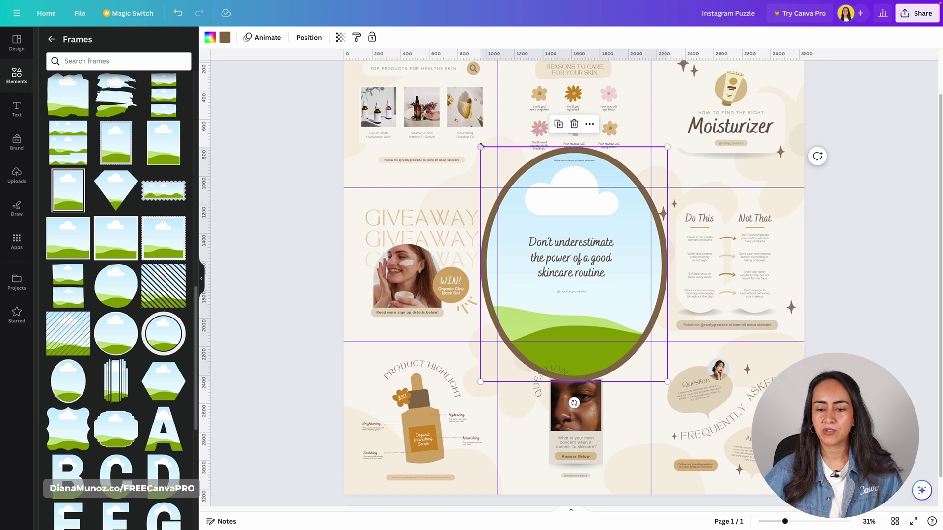
{"action": "left_click_drag", "start_coordinate": [480, 146], "coordinate": [589, 283]}
{"action": "left_click_drag", "start_coordinate": [667, 378], "coordinate": [621, 297]}
{"action": "left_click_drag", "start_coordinate": [622, 340], "coordinate": [614, 341]}
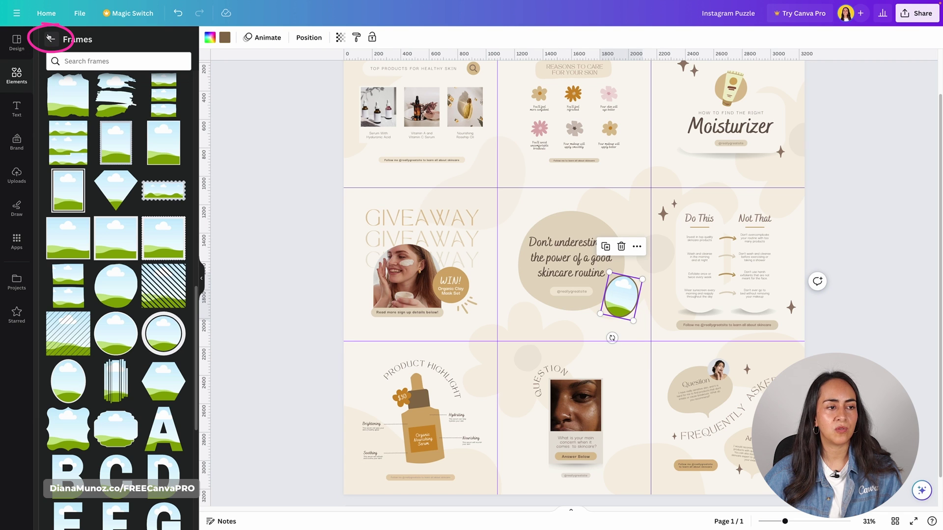
Fill the small oval frame beside the centre quote with a portrait from the stock photos.
{"action": "left_click", "coordinate": [51, 39]}
{"action": "scroll", "coordinate": [136, 343], "scroll_direction": "down", "scroll_amount": 3}
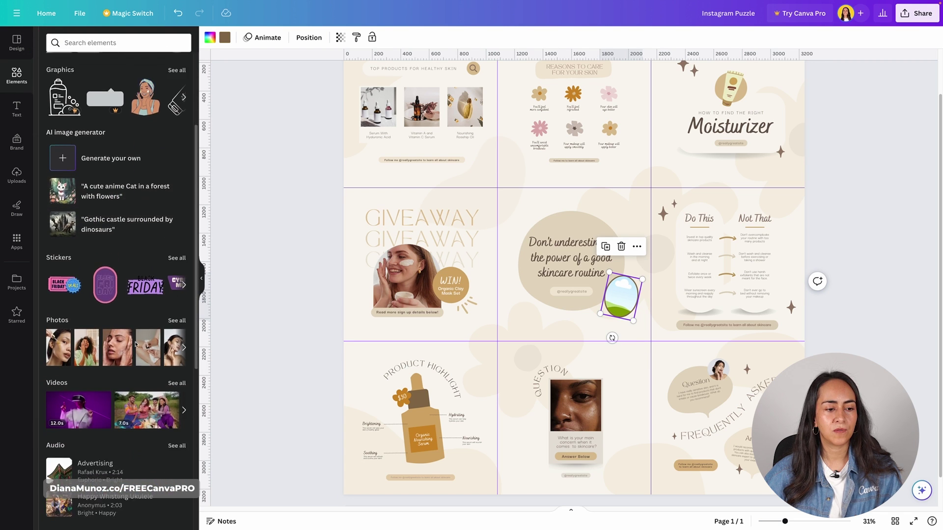
{"action": "scroll", "coordinate": [136, 344], "scroll_direction": "down", "scroll_amount": 1}
{"action": "scroll", "coordinate": [122, 309], "scroll_direction": "right", "scroll_amount": 2}
{"action": "left_click_drag", "start_coordinate": [121, 317], "coordinate": [629, 302]}
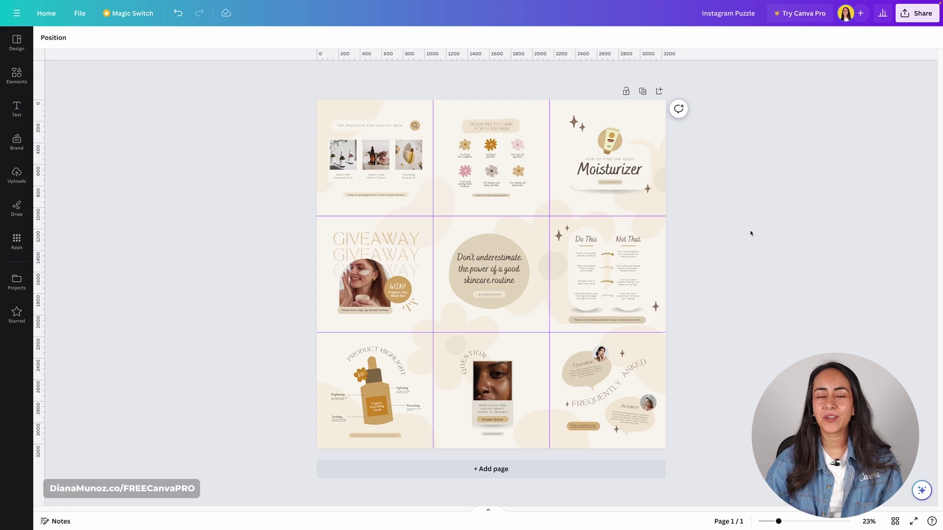
Add a rectangle and stretch it over the whole first column, about 1080 px wide and 3246 px high.
{"action": "key", "text": "r"}
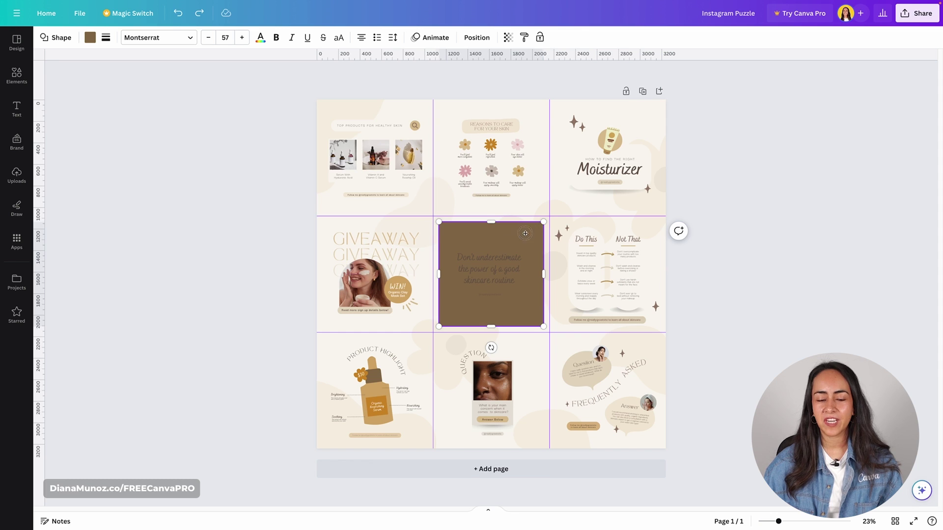
{"action": "left_click_drag", "start_coordinate": [525, 233], "coordinate": [412, 111]}
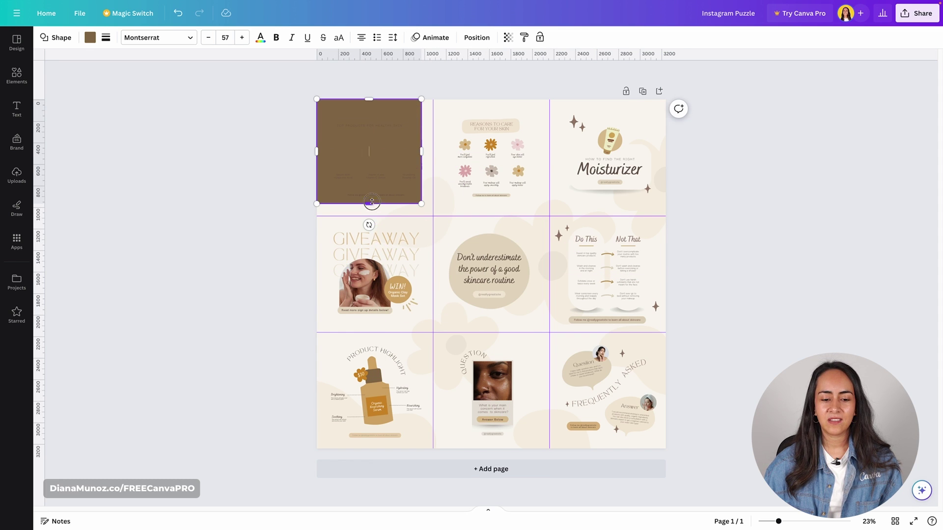
{"action": "left_click_drag", "start_coordinate": [372, 202], "coordinate": [369, 449]}
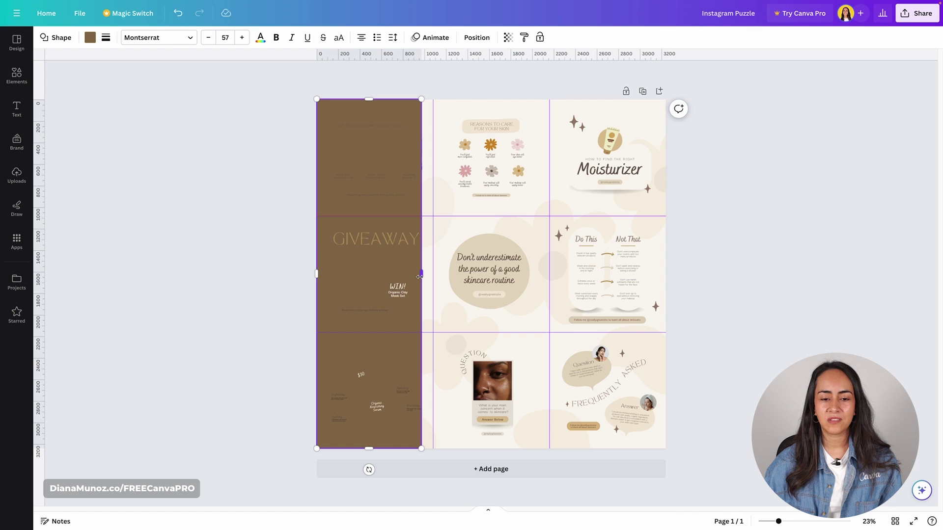
{"action": "left_click_drag", "start_coordinate": [420, 277], "coordinate": [433, 275]}
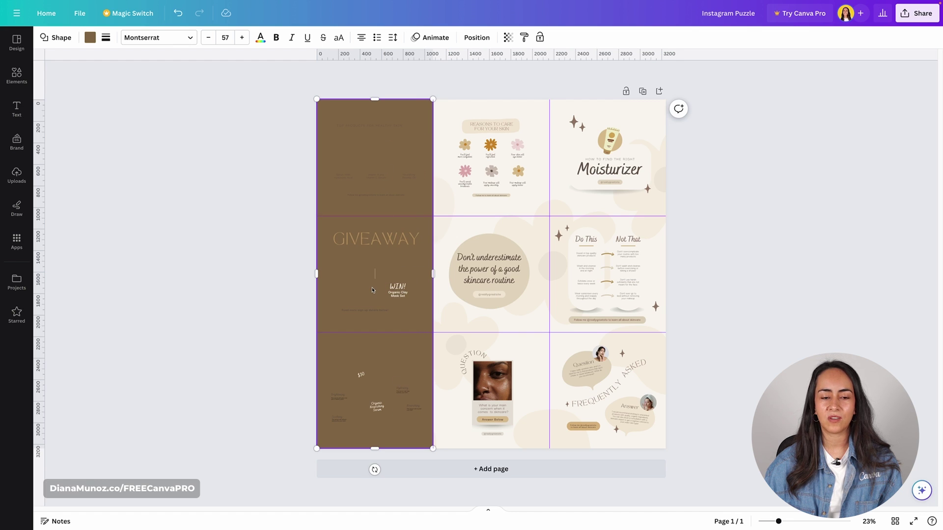
Colour the rectangle over the first column black and bring it to the front of all elements.
{"action": "left_click", "coordinate": [90, 37]}
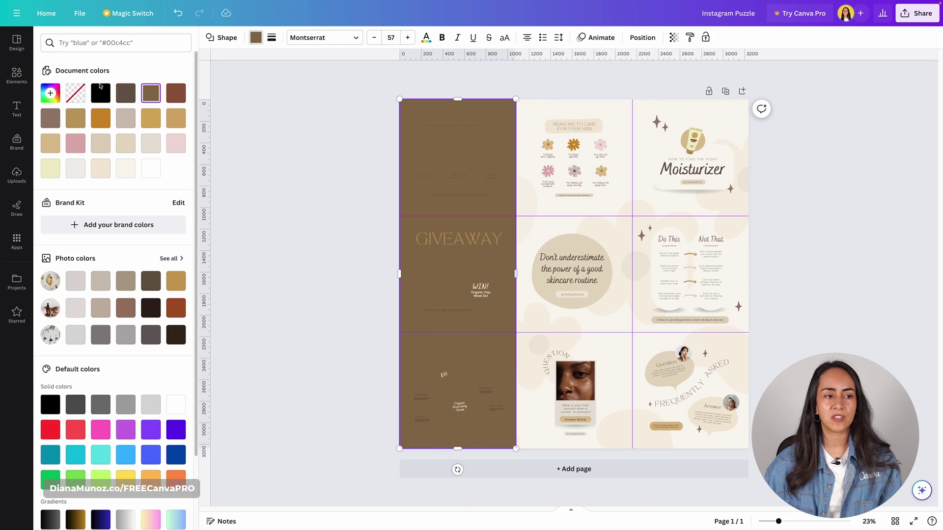
{"action": "left_click", "coordinate": [102, 94]}
{"action": "left_click", "coordinate": [643, 37]}
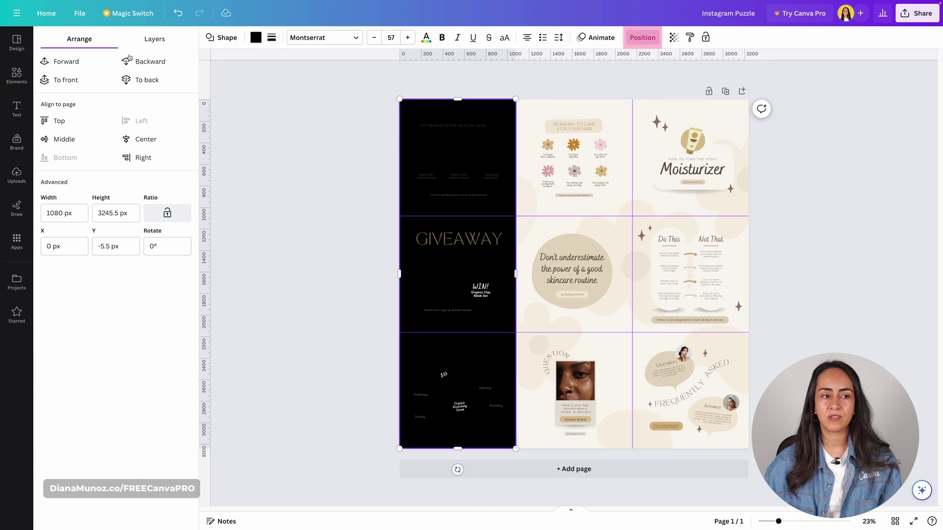
{"action": "left_click", "coordinate": [64, 78]}
Copy and paste the black column rectangle and place the copy over the third column of the grid.
{"action": "right_click", "coordinate": [491, 142]}
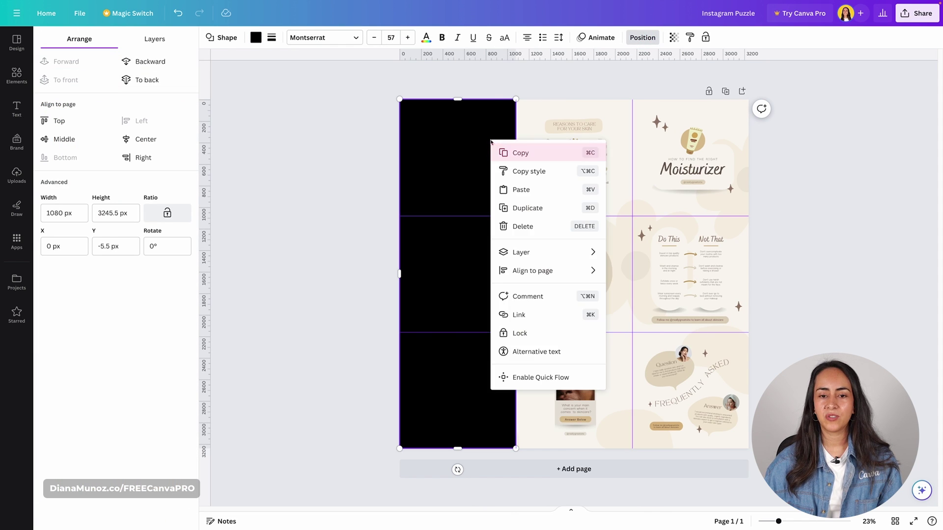
{"action": "left_click", "coordinate": [502, 152]}
{"action": "right_click", "coordinate": [480, 155]}
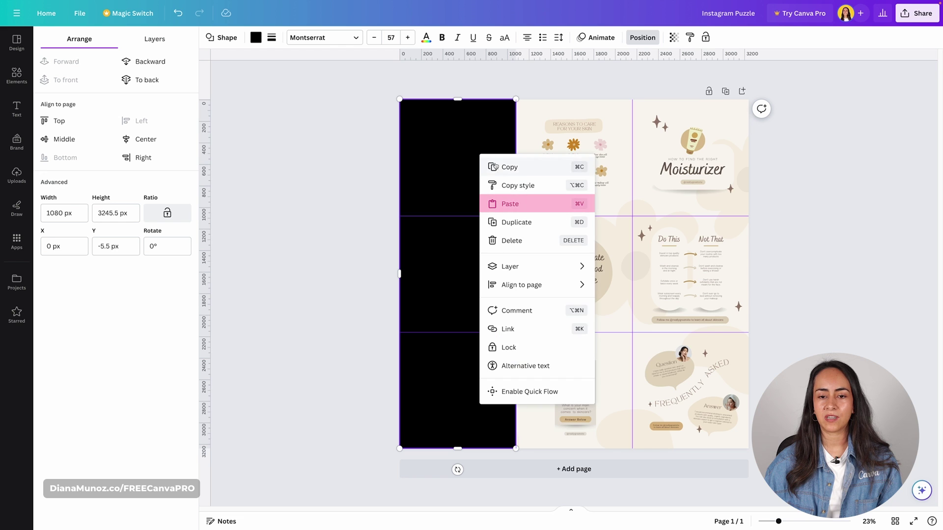
{"action": "left_click", "coordinate": [520, 204]}
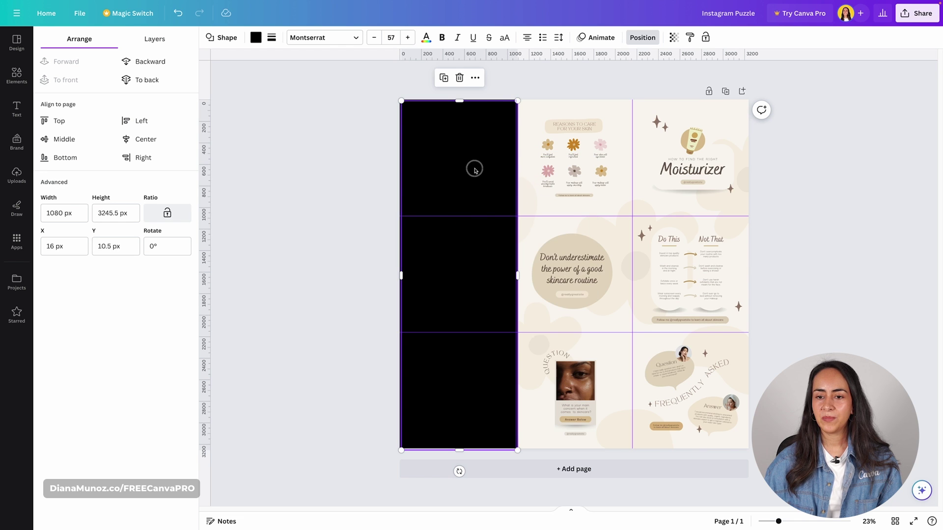
{"action": "left_click_drag", "start_coordinate": [474, 167], "coordinate": [705, 167]}
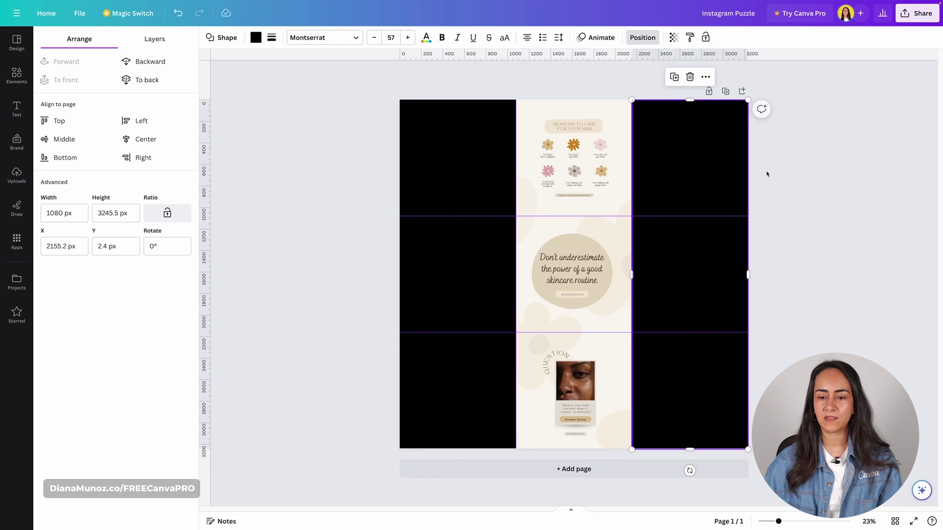
Duplicate the third column's black rectangle onto the middle column and shorten it to about 1083 px, covering only the top cell.
{"action": "right_click", "coordinate": [696, 146]}
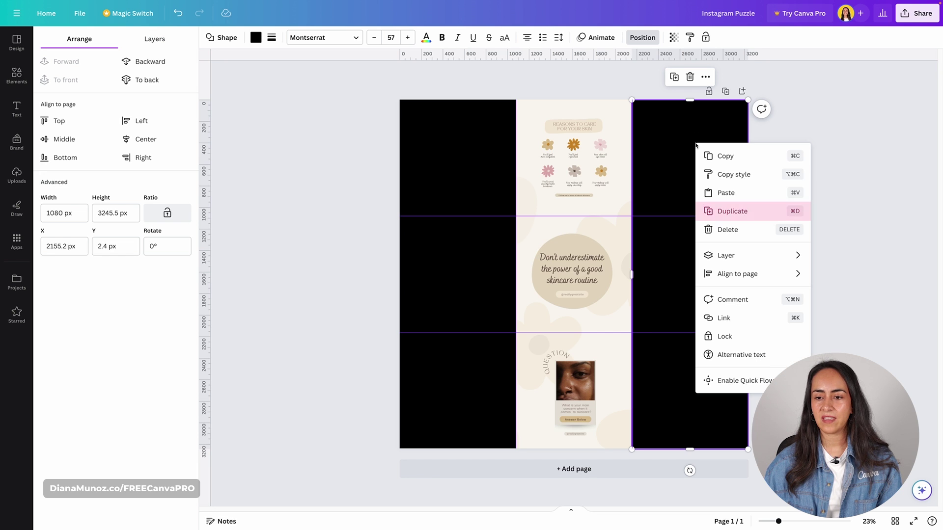
{"action": "left_click", "coordinate": [735, 211]}
{"action": "left_click_drag", "start_coordinate": [708, 271], "coordinate": [560, 286]}
{"action": "left_click_drag", "start_coordinate": [574, 448], "coordinate": [575, 216]}
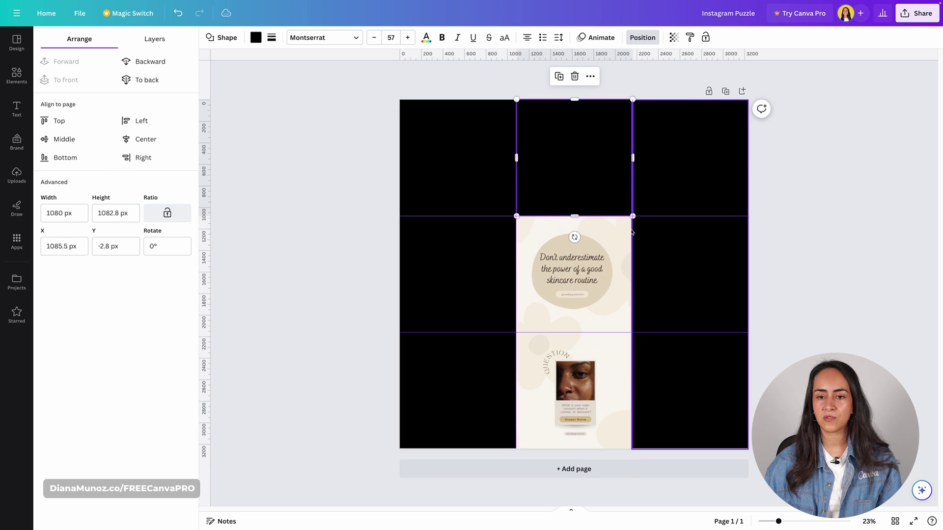
Duplicate the top-centre black block onto the bottom-centre cell and nudge the top-centre block to fit its cell.
{"action": "right_click", "coordinate": [589, 160]}
{"action": "left_click", "coordinate": [646, 225]}
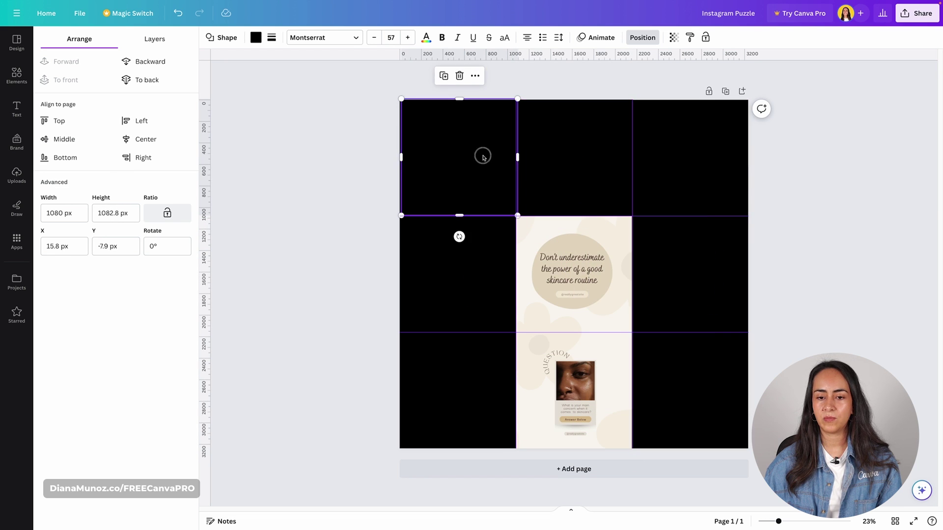
{"action": "left_click_drag", "start_coordinate": [482, 154], "coordinate": [595, 381]}
{"action": "left_click", "coordinate": [787, 328]}
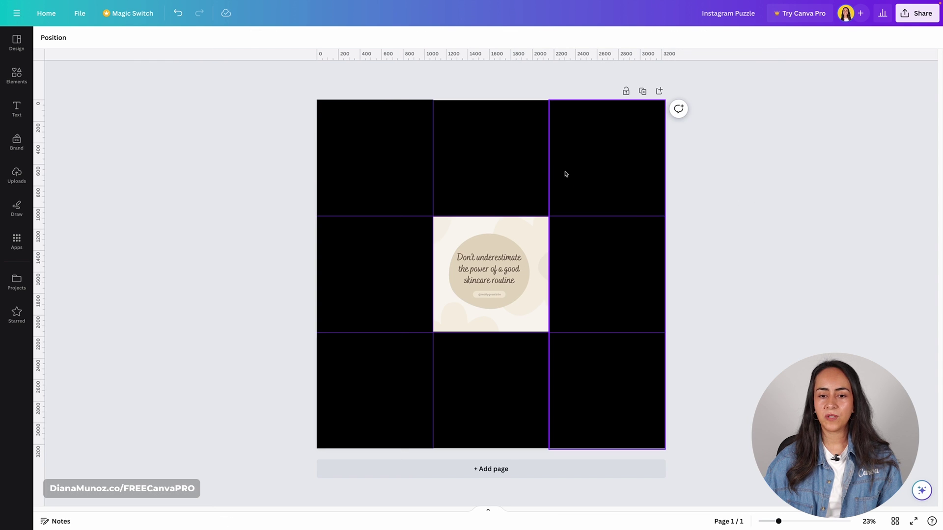
{"action": "left_click", "coordinate": [540, 167]}
{"action": "key", "text": "Up"}
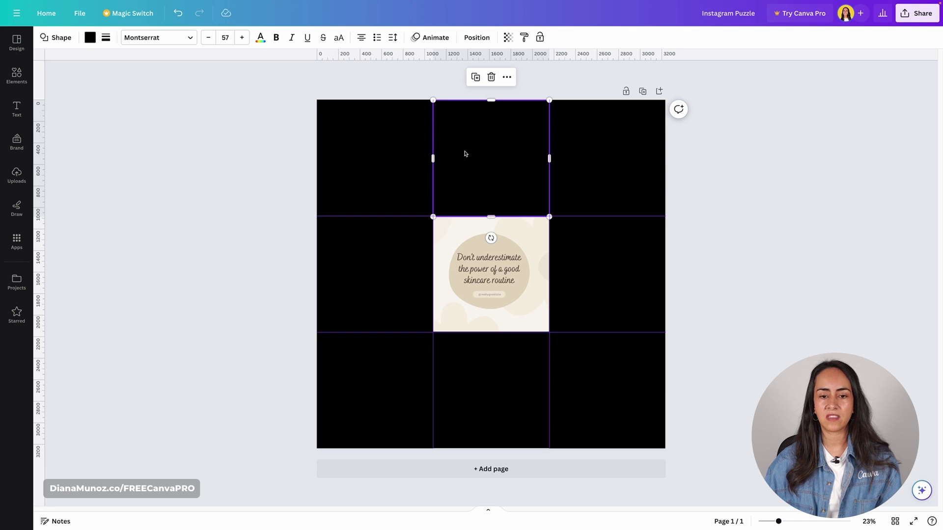
Group the four black cover shapes surrounding the centre quote cell.
{"action": "left_click", "coordinate": [524, 377], "text": "shift"}
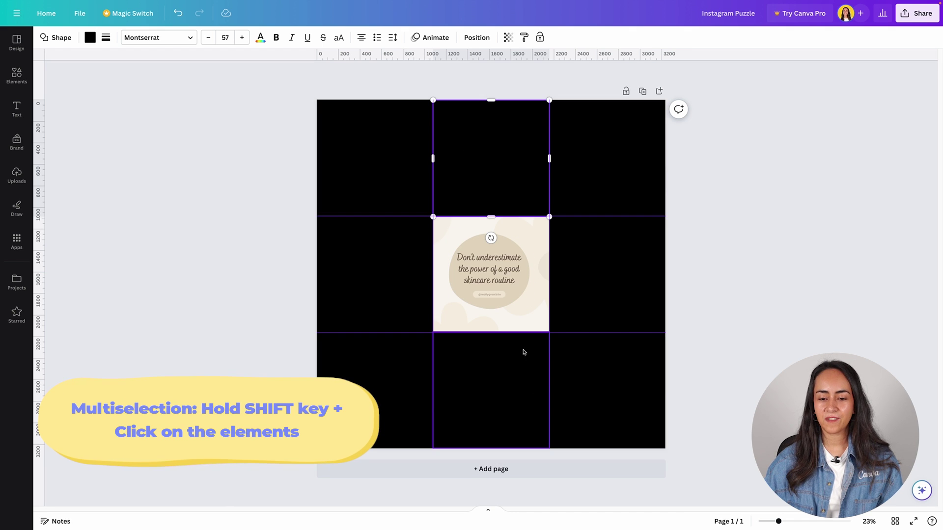
{"action": "left_click", "coordinate": [509, 385], "text": "shift"}
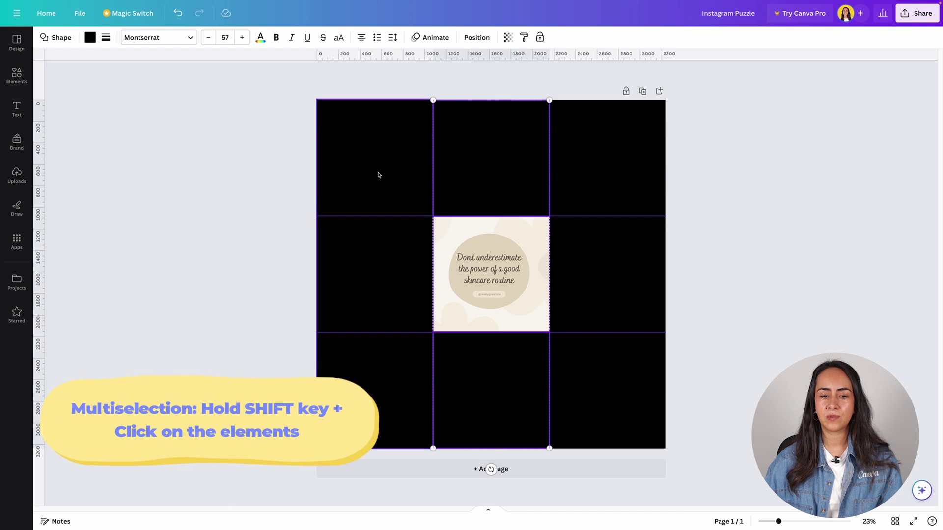
{"action": "left_click", "coordinate": [389, 154], "text": "shift"}
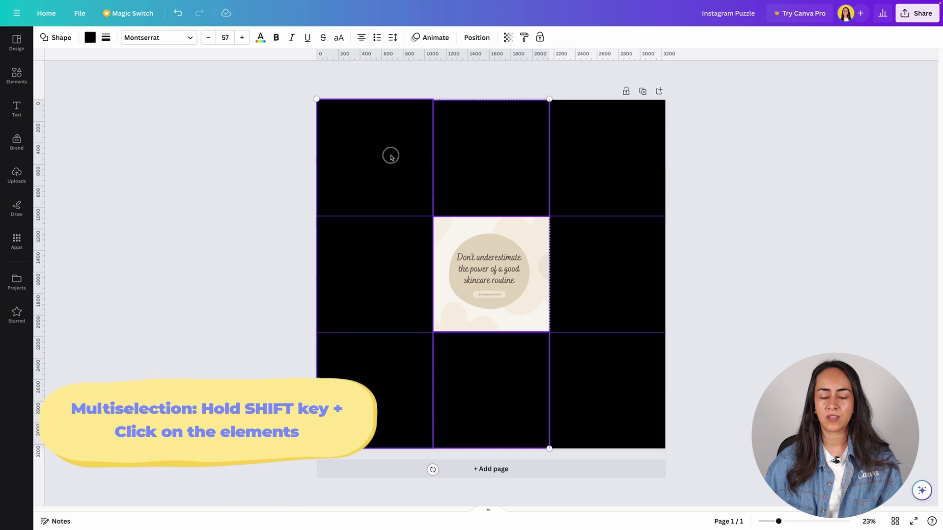
{"action": "left_click", "coordinate": [595, 141], "text": "shift"}
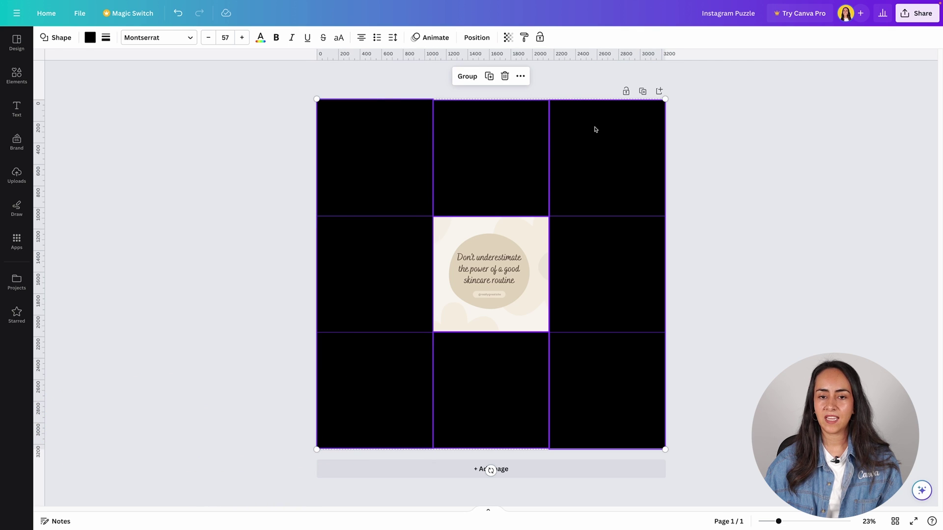
{"action": "left_click", "coordinate": [465, 77]}
{"action": "left_click", "coordinate": [845, 267]}
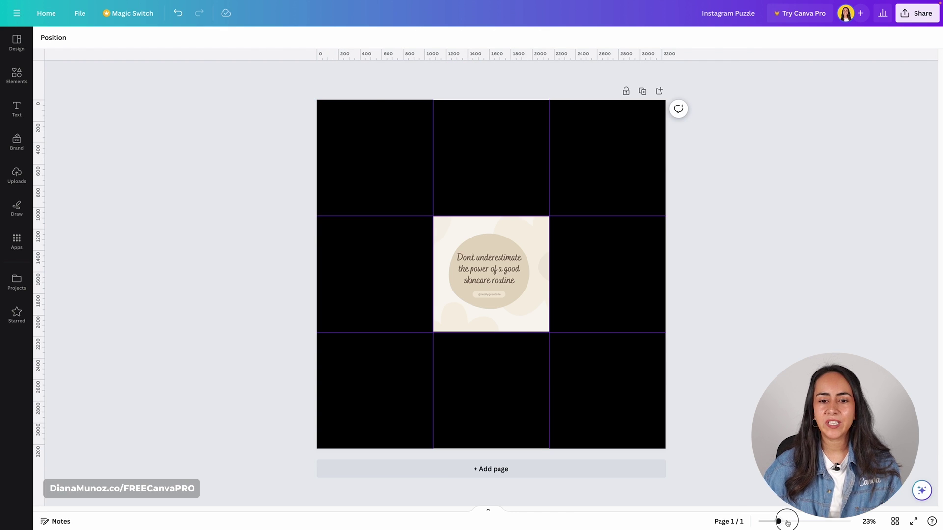